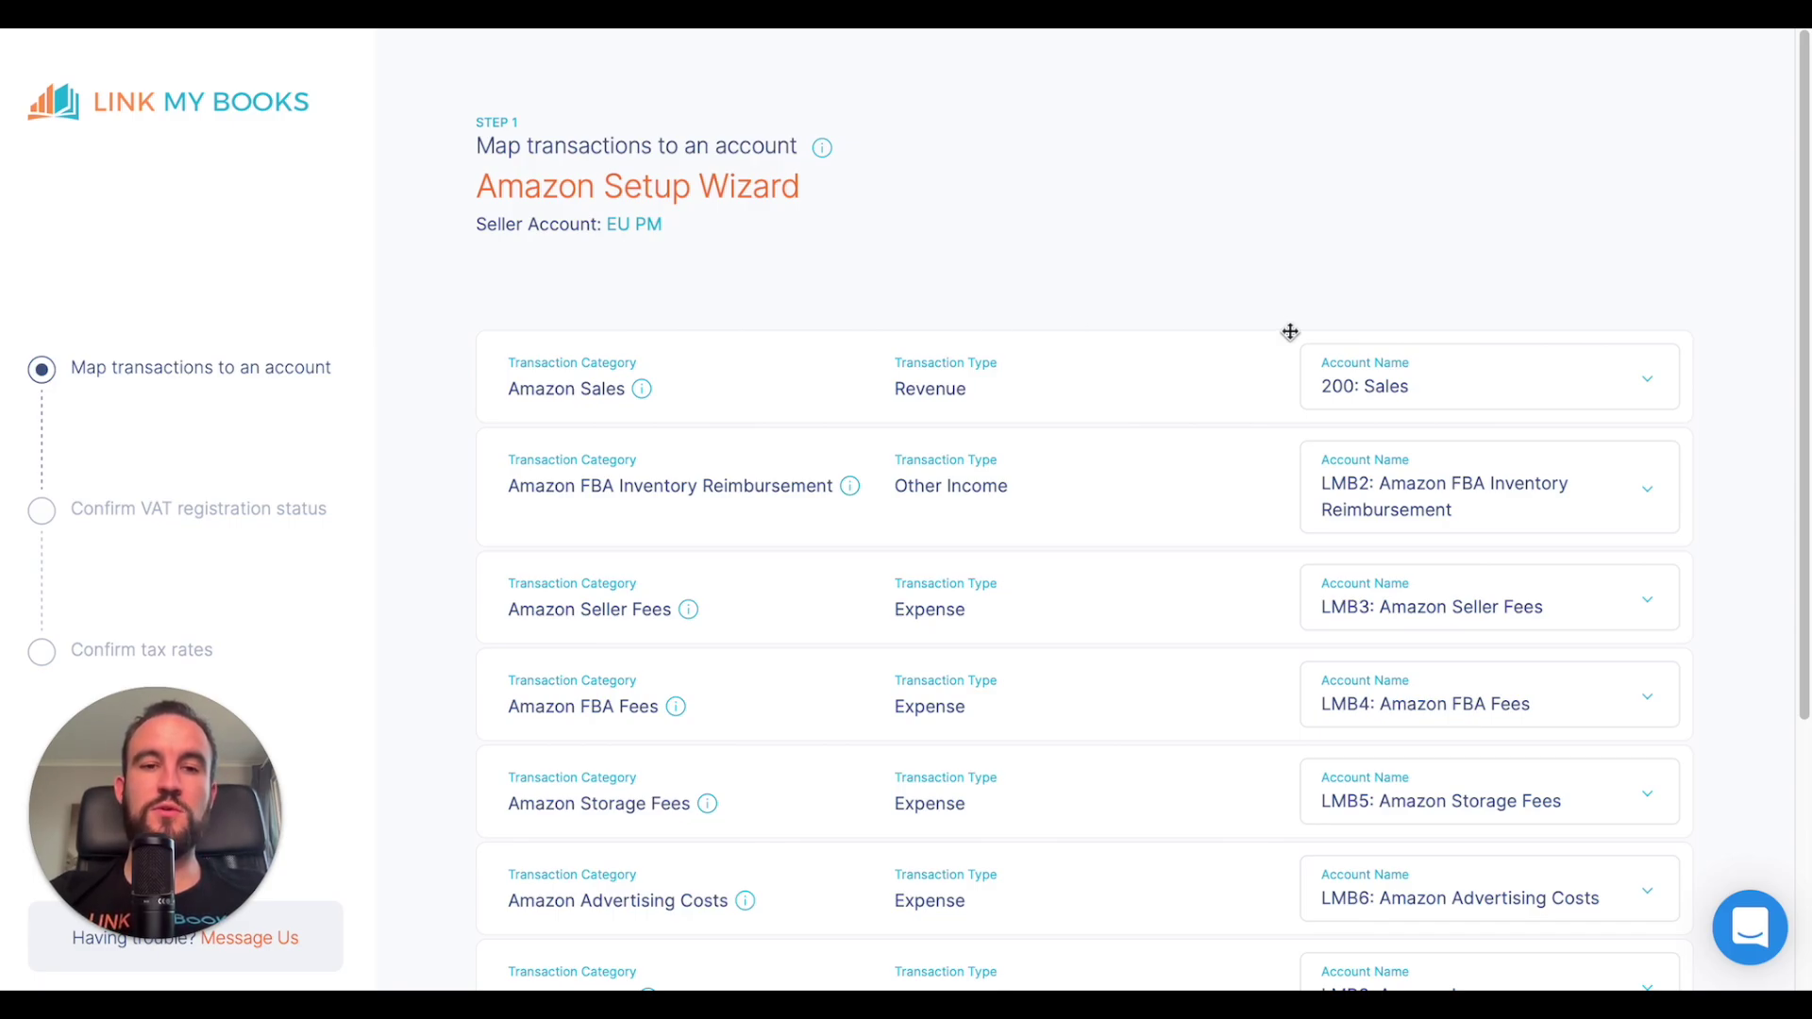
- Search 'lmb1', map Amazon Sales to LMB1: Amazon Sales, and continue to the VAT step
{"action": "scroll", "coordinate": [649, 378], "scroll_direction": "down", "scroll_amount": 2}
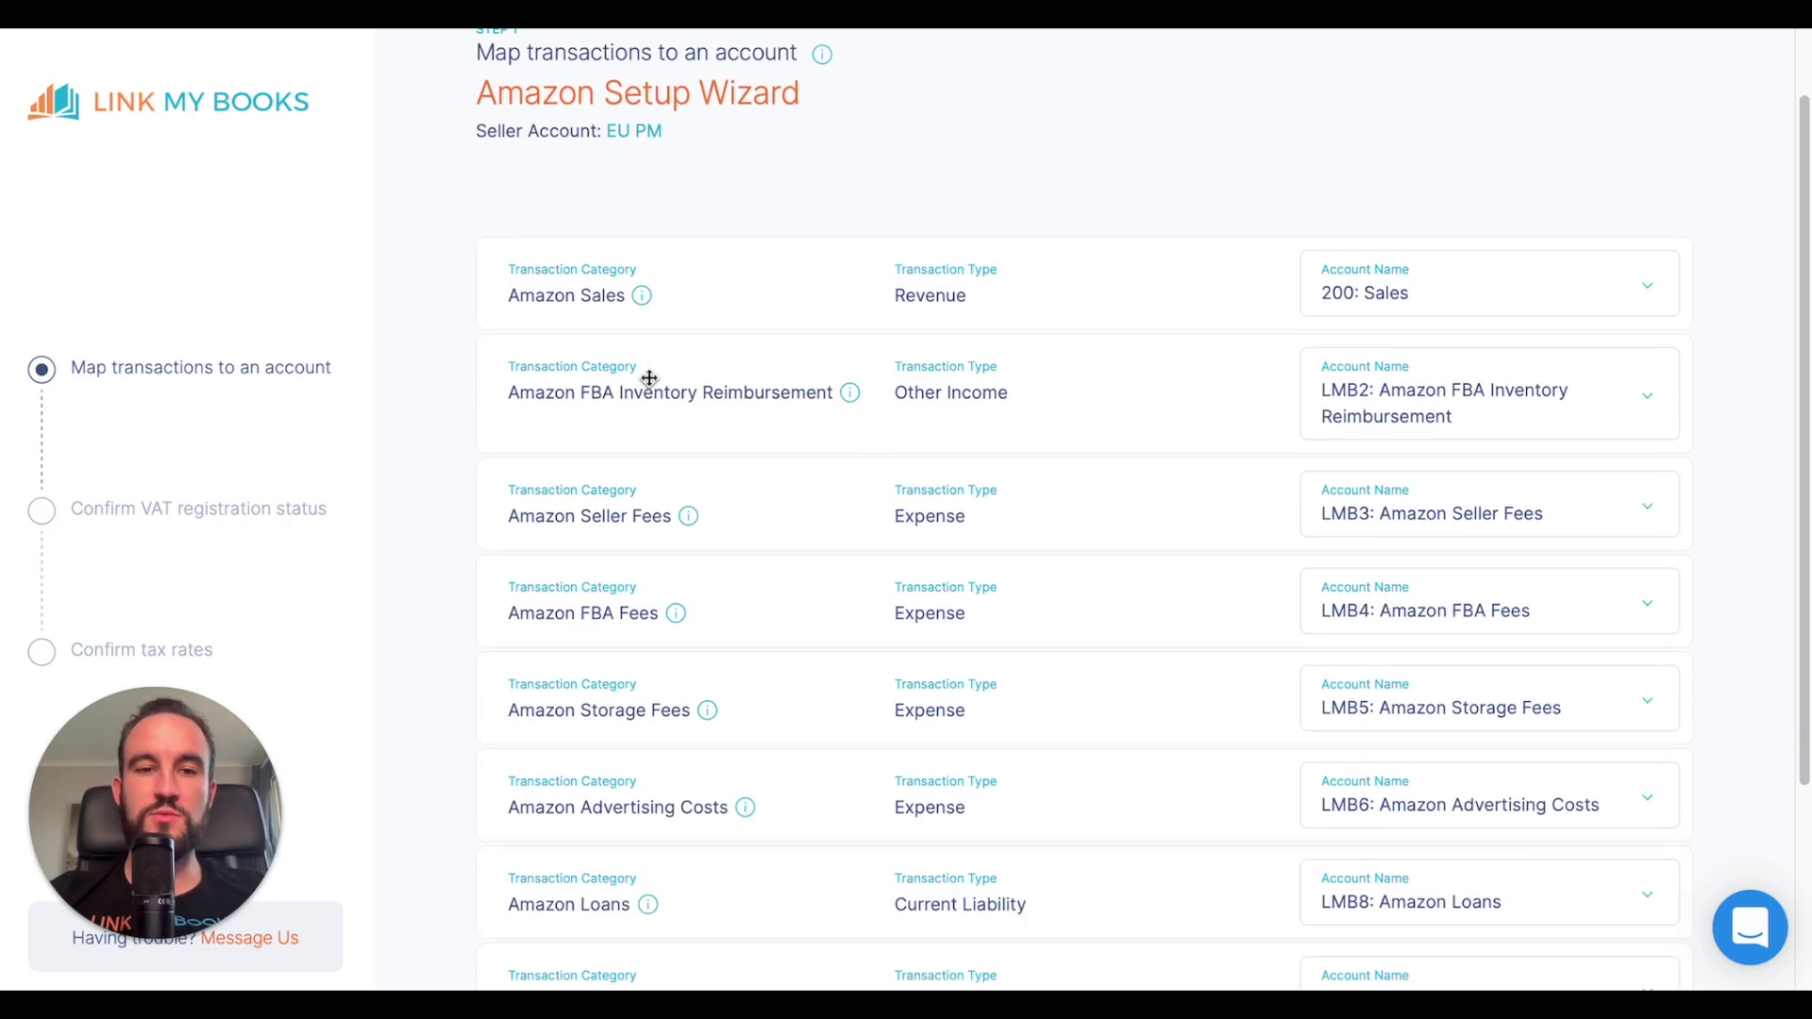
{"action": "scroll", "coordinate": [648, 377], "scroll_direction": "down", "scroll_amount": 2}
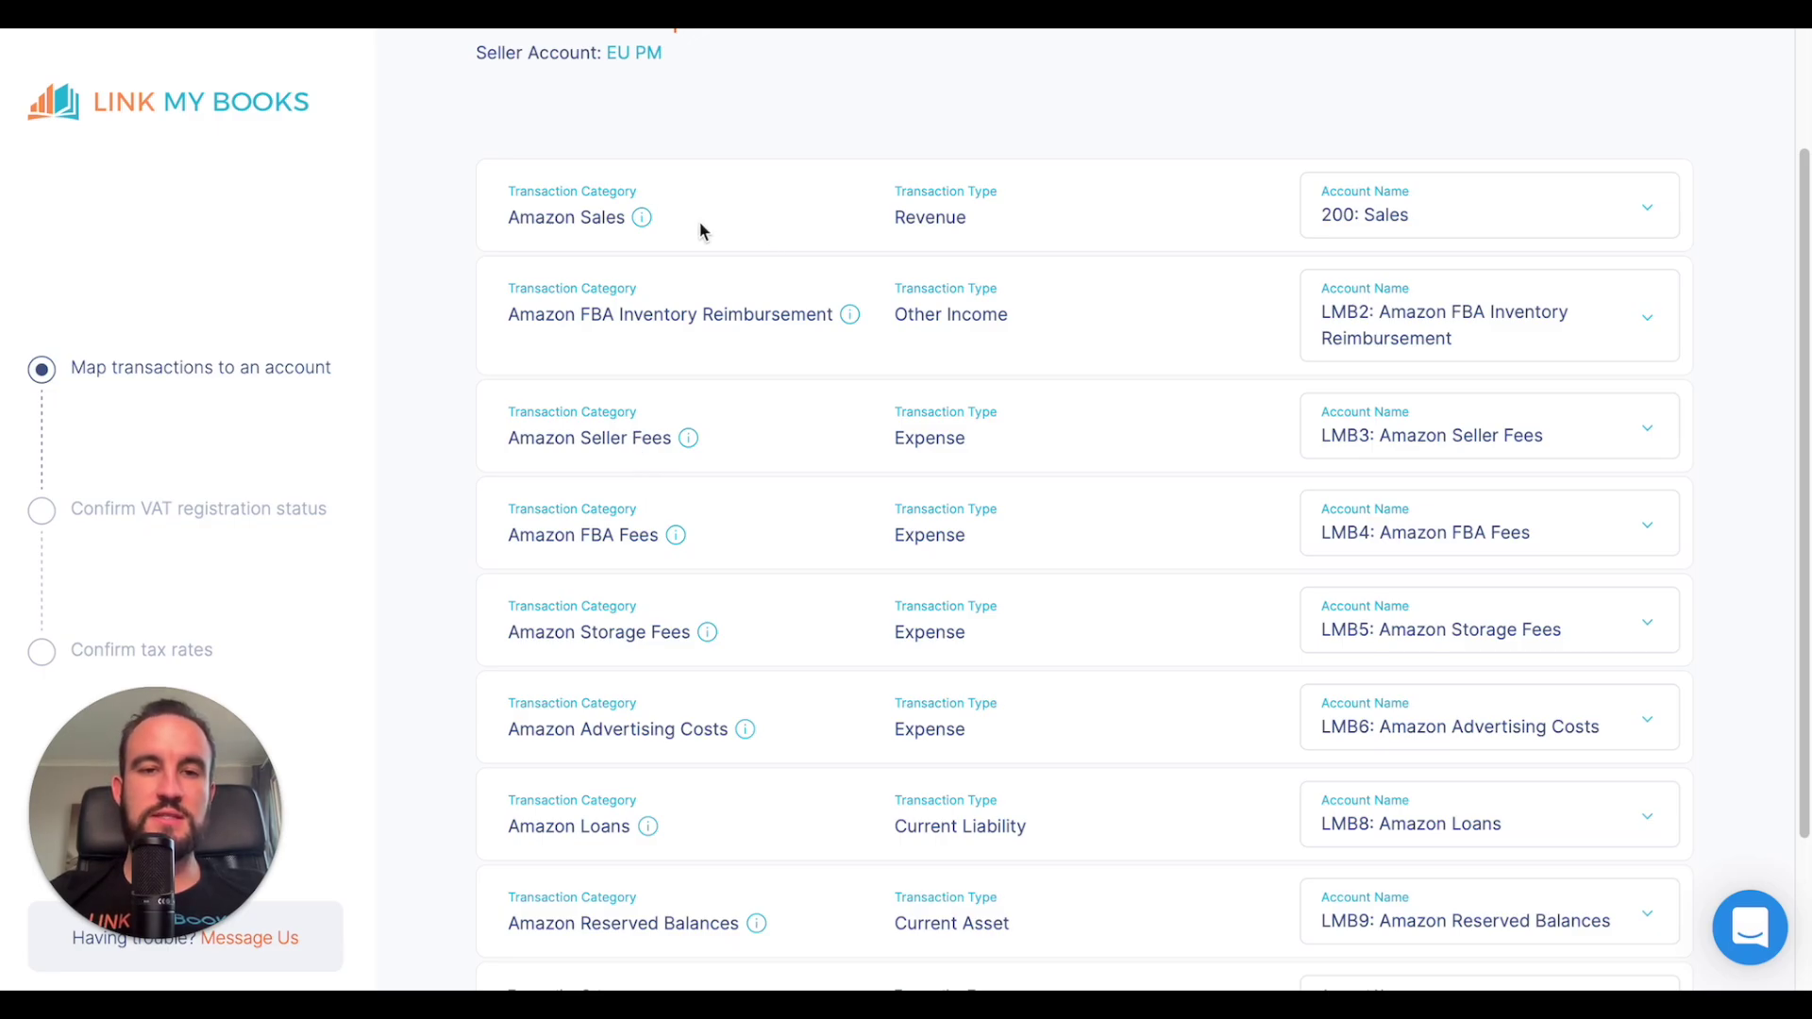
{"action": "mouse_move", "coordinate": [647, 227]}
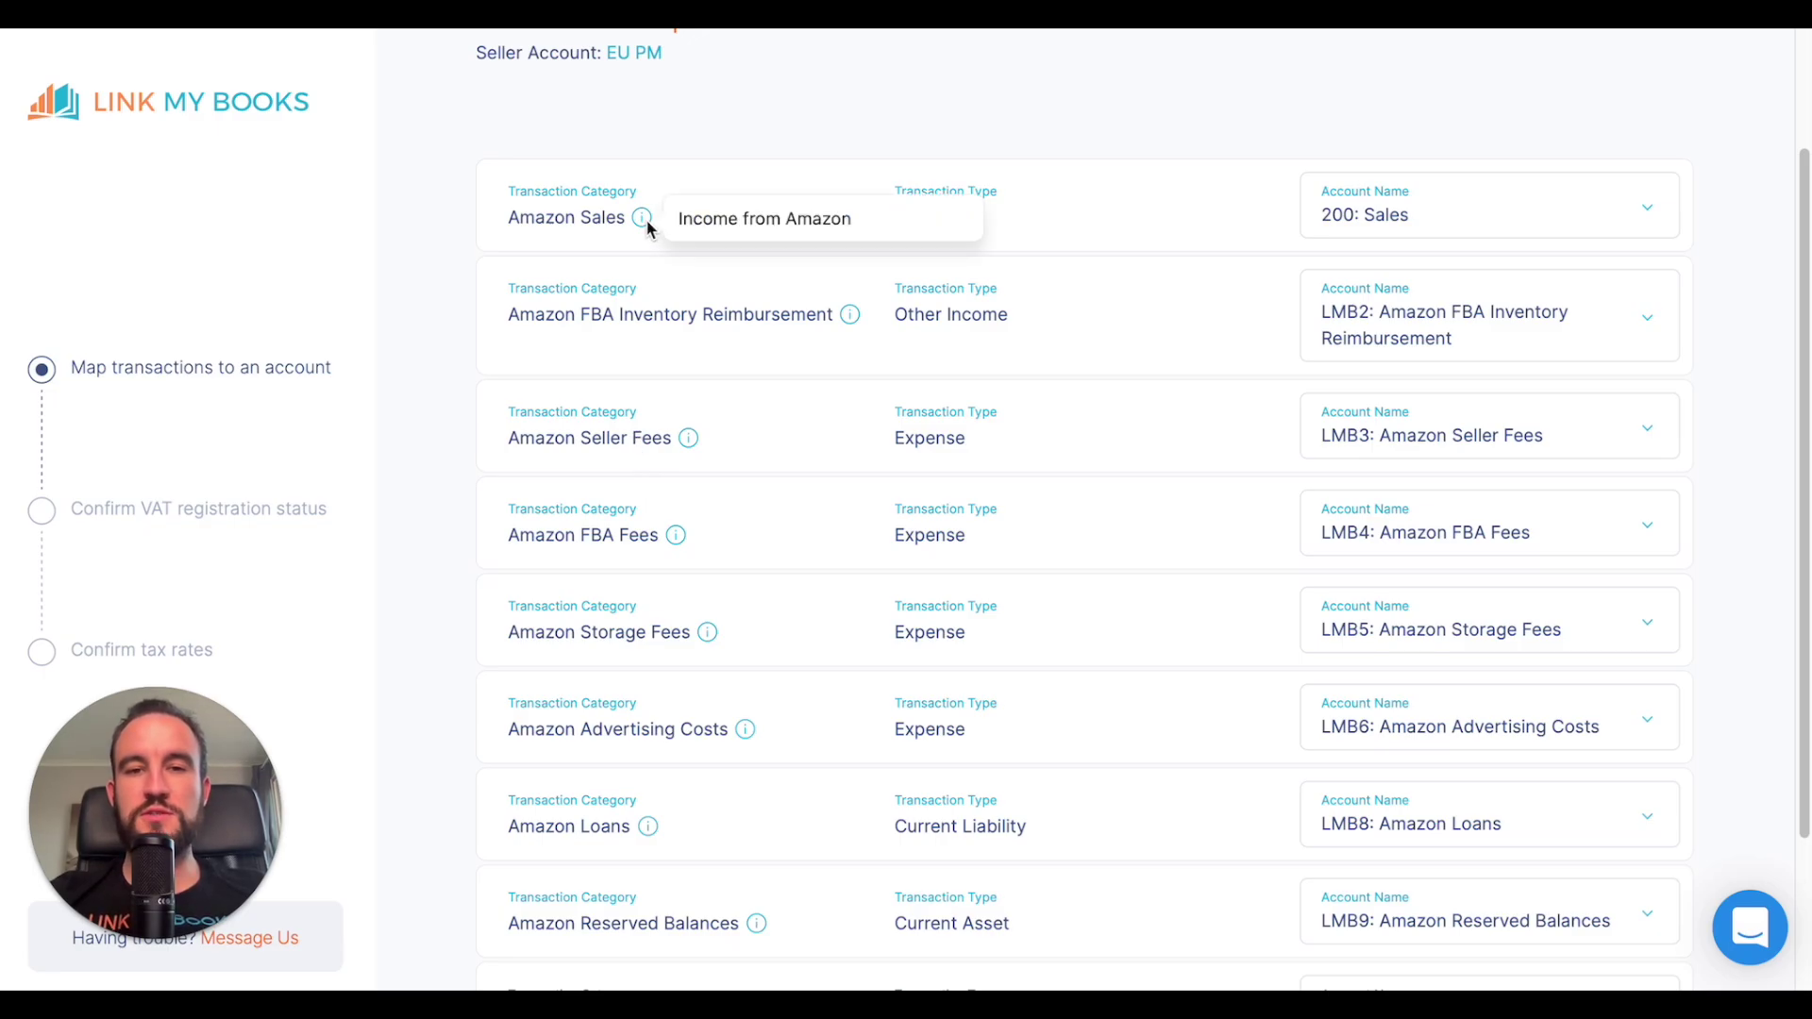
{"action": "mouse_move", "coordinate": [694, 443]}
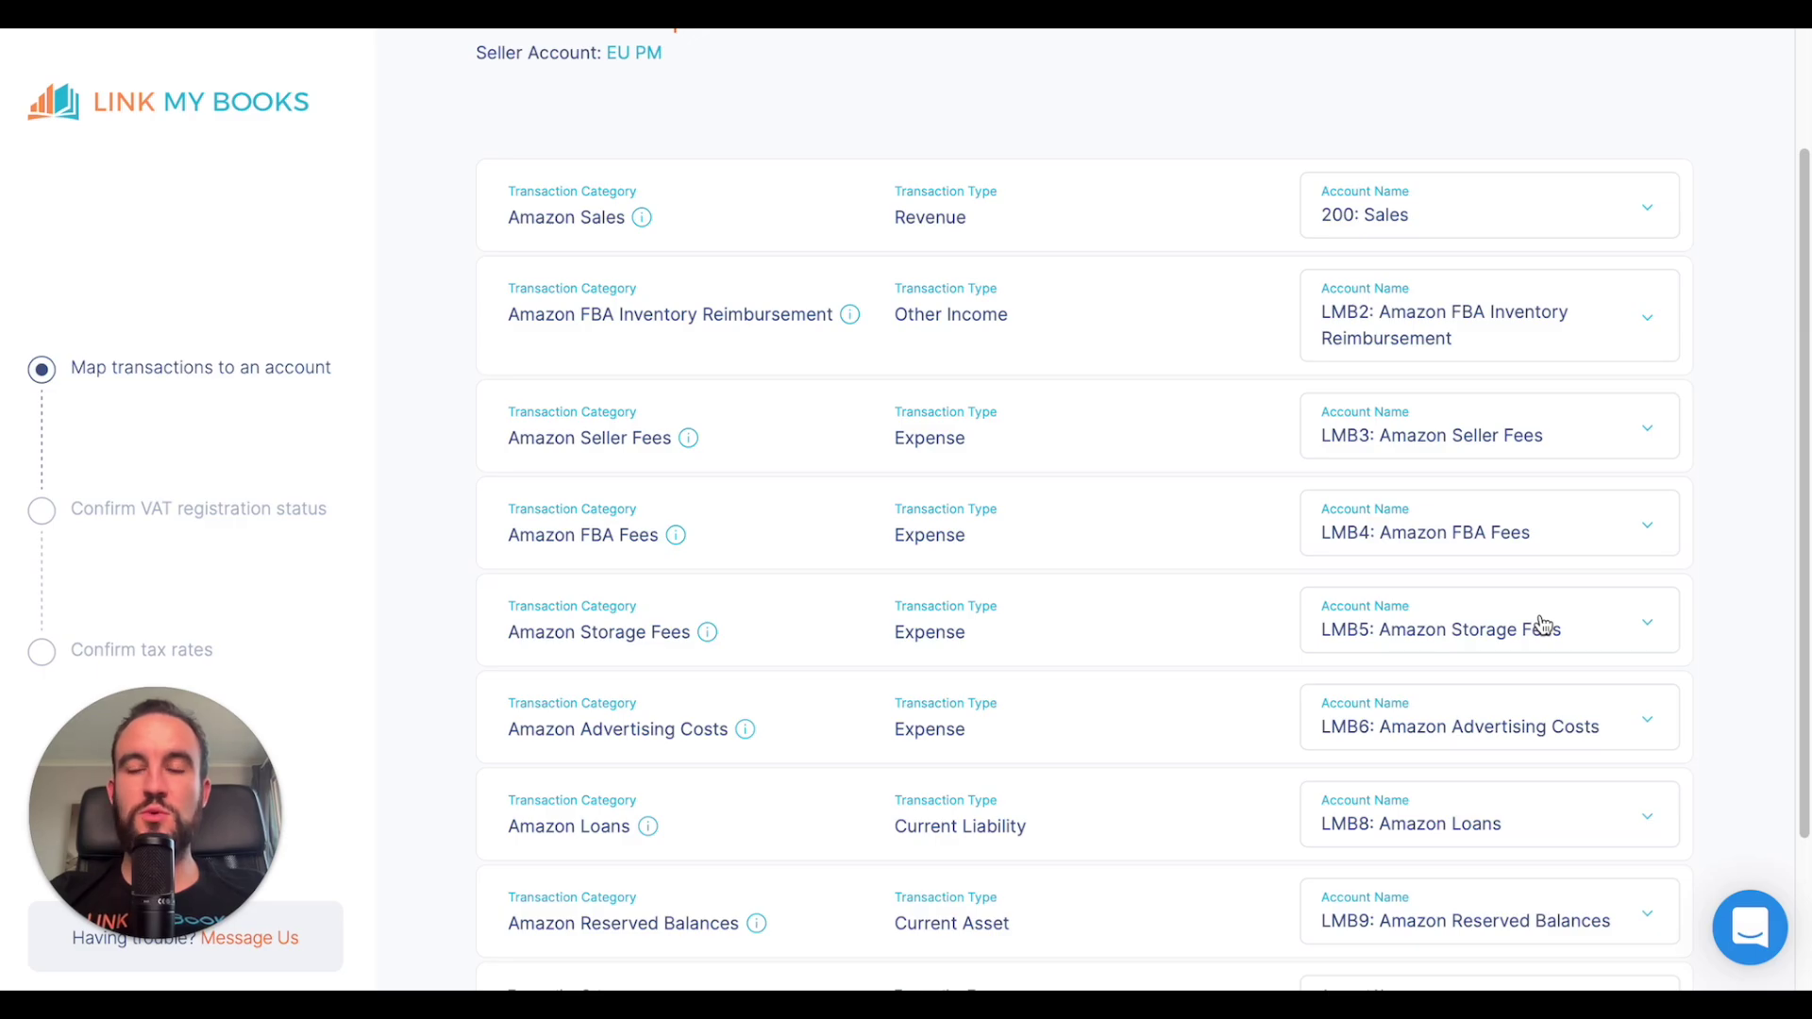
{"action": "left_click", "coordinate": [1652, 211]}
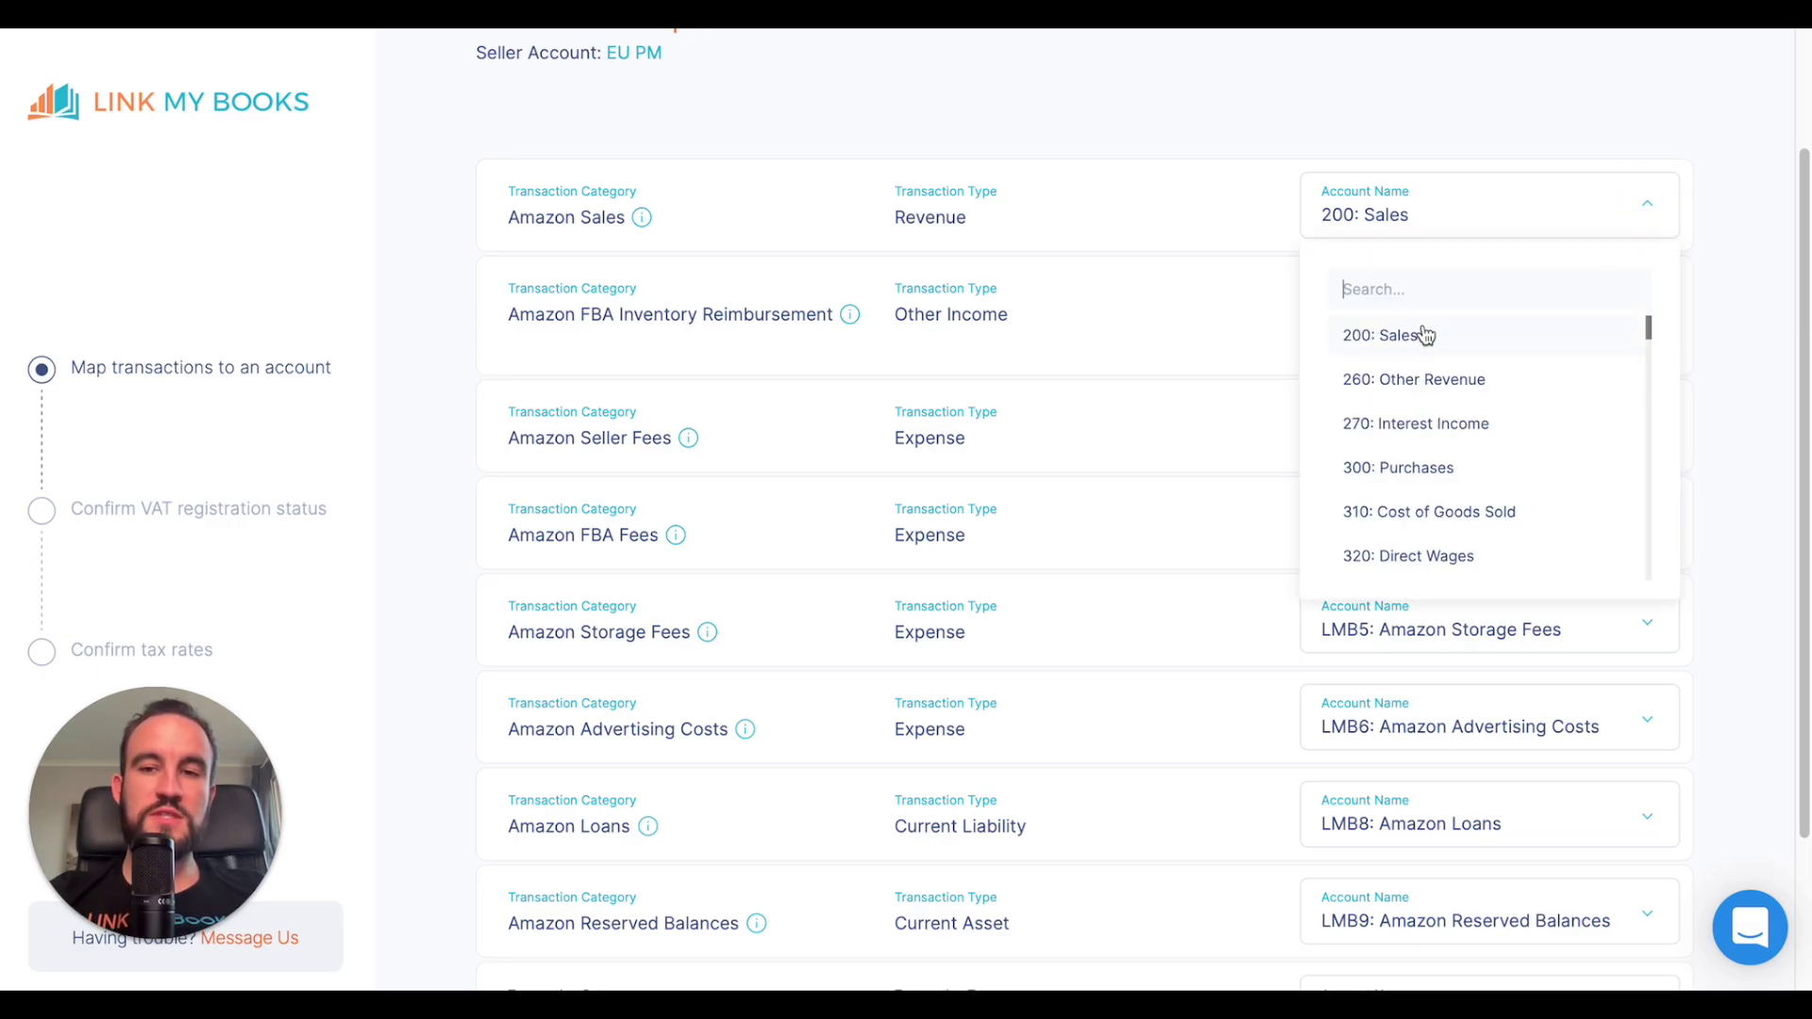
{"action": "type", "text": "lmb1"}
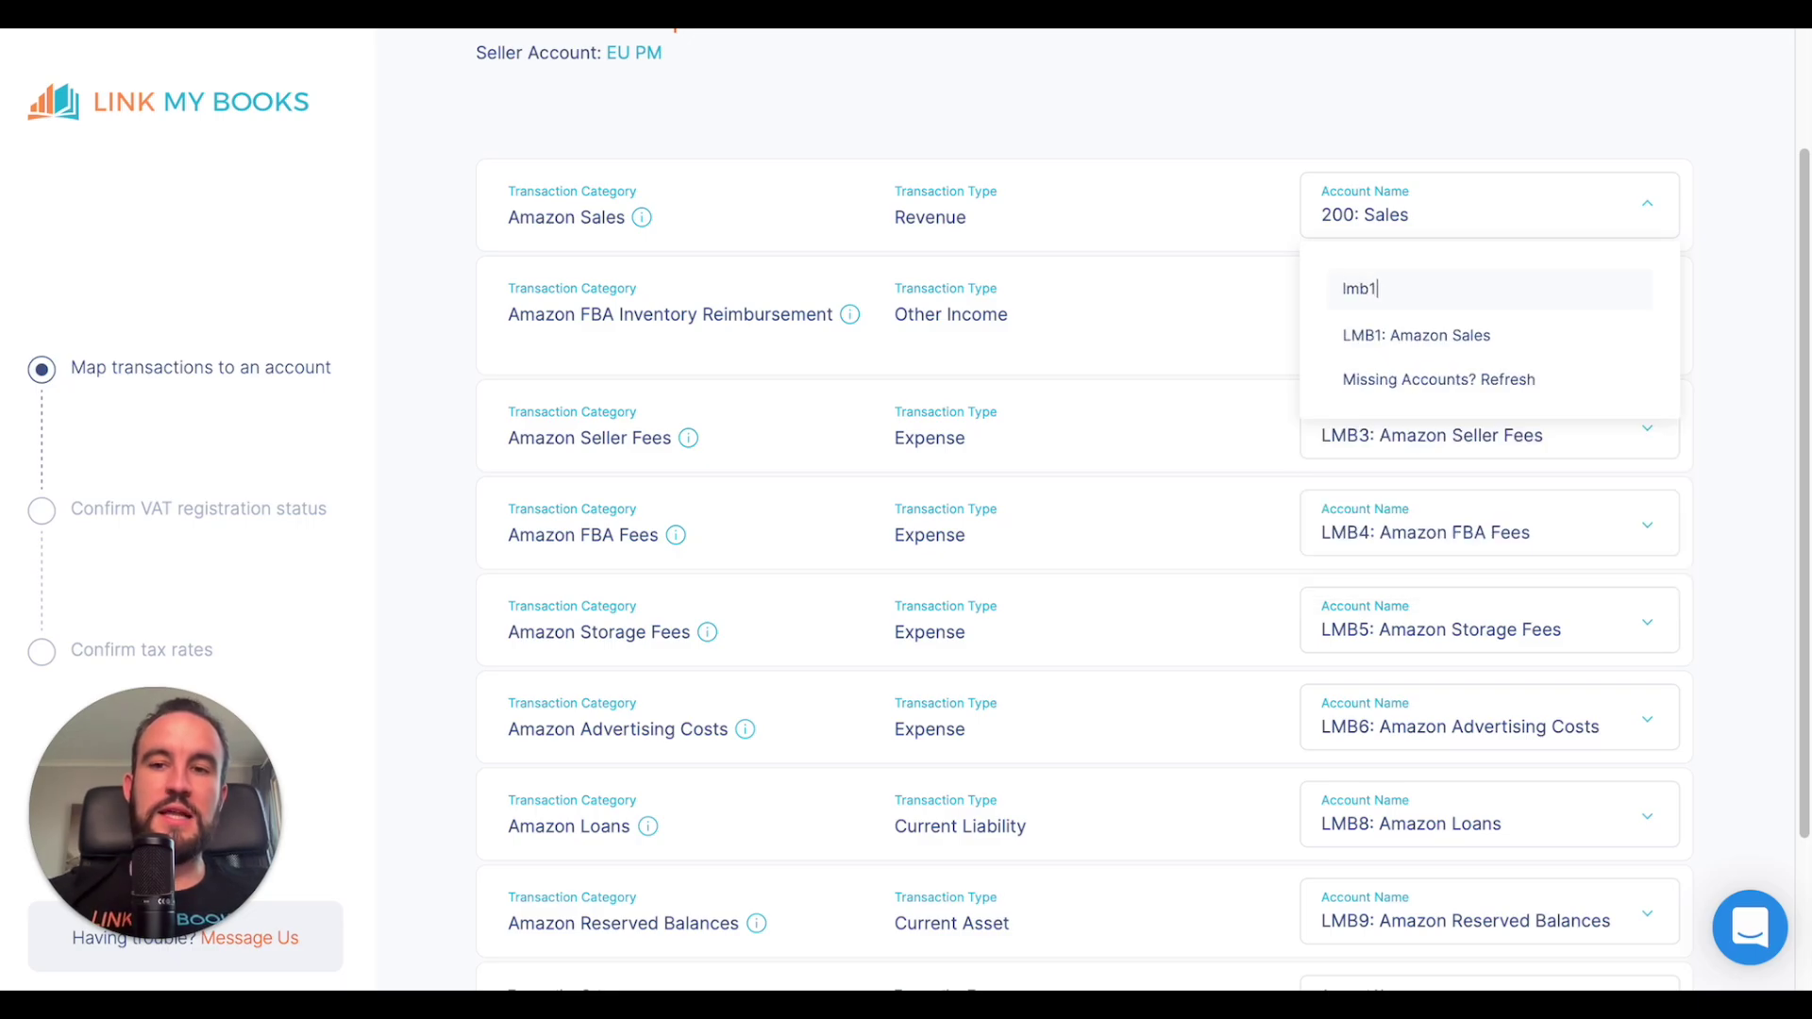
{"action": "left_click", "coordinate": [1470, 347]}
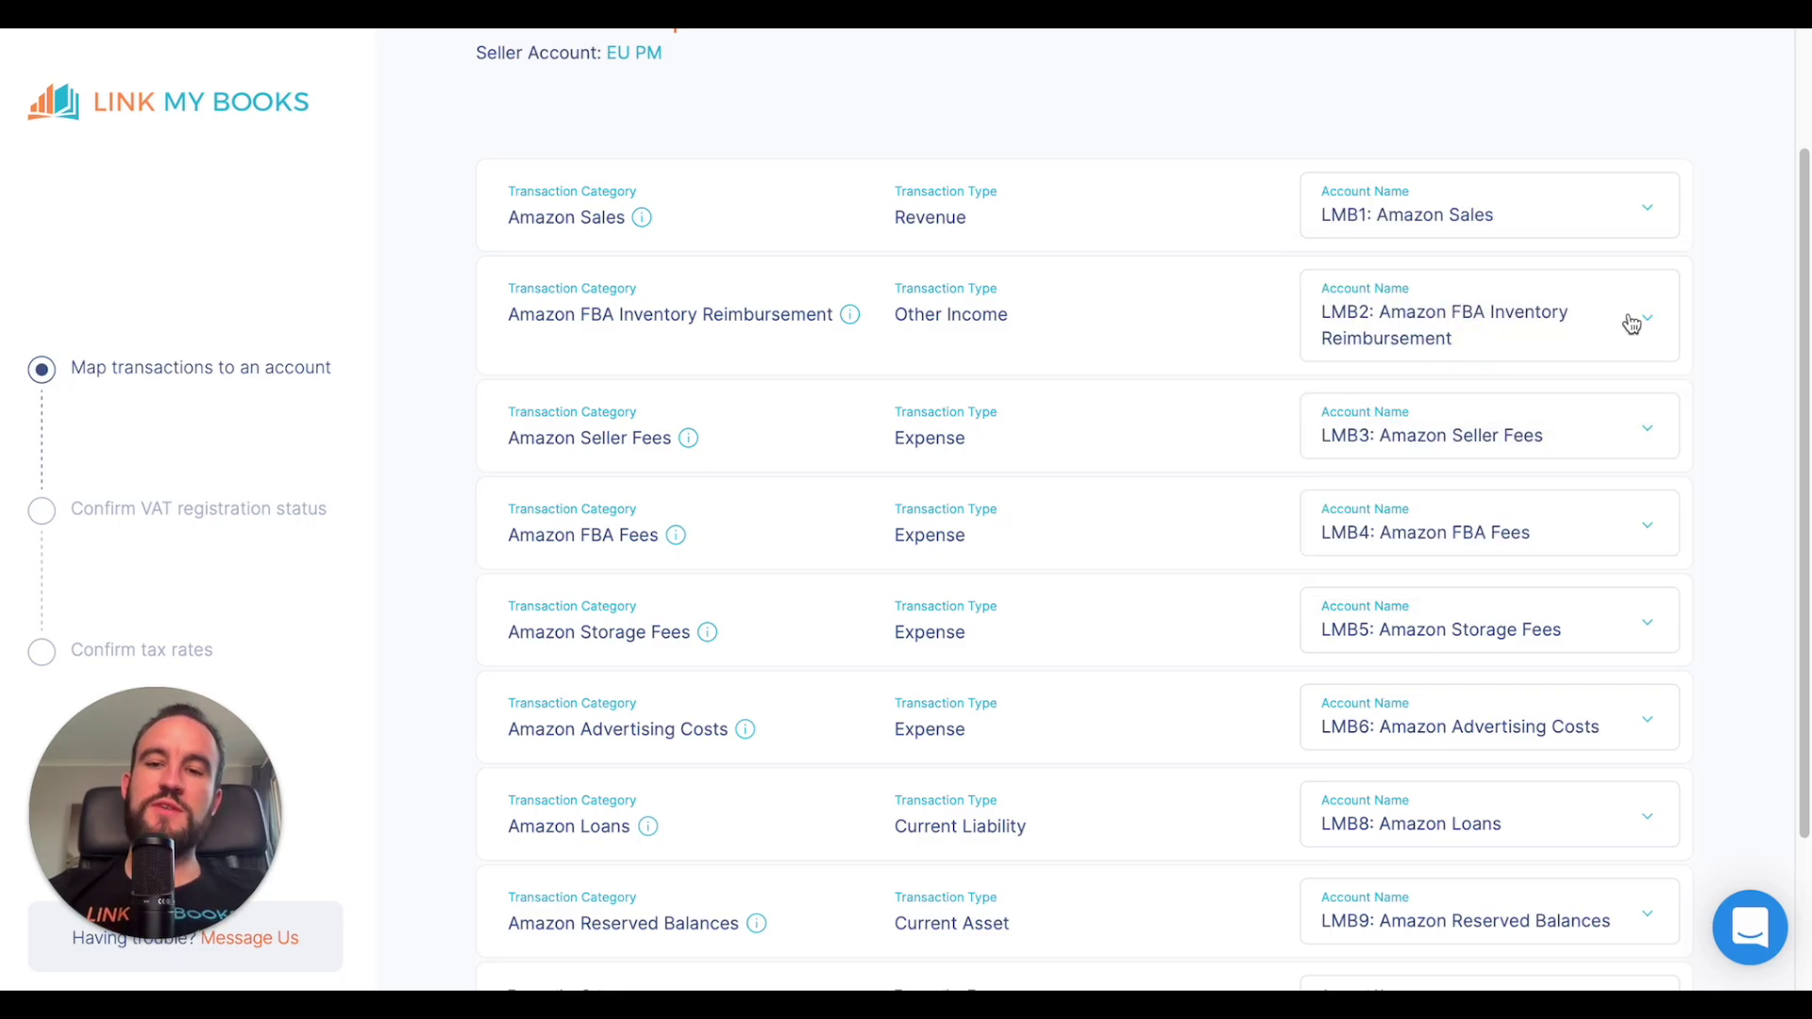
{"action": "scroll", "coordinate": [1510, 222], "scroll_direction": "down", "scroll_amount": 3}
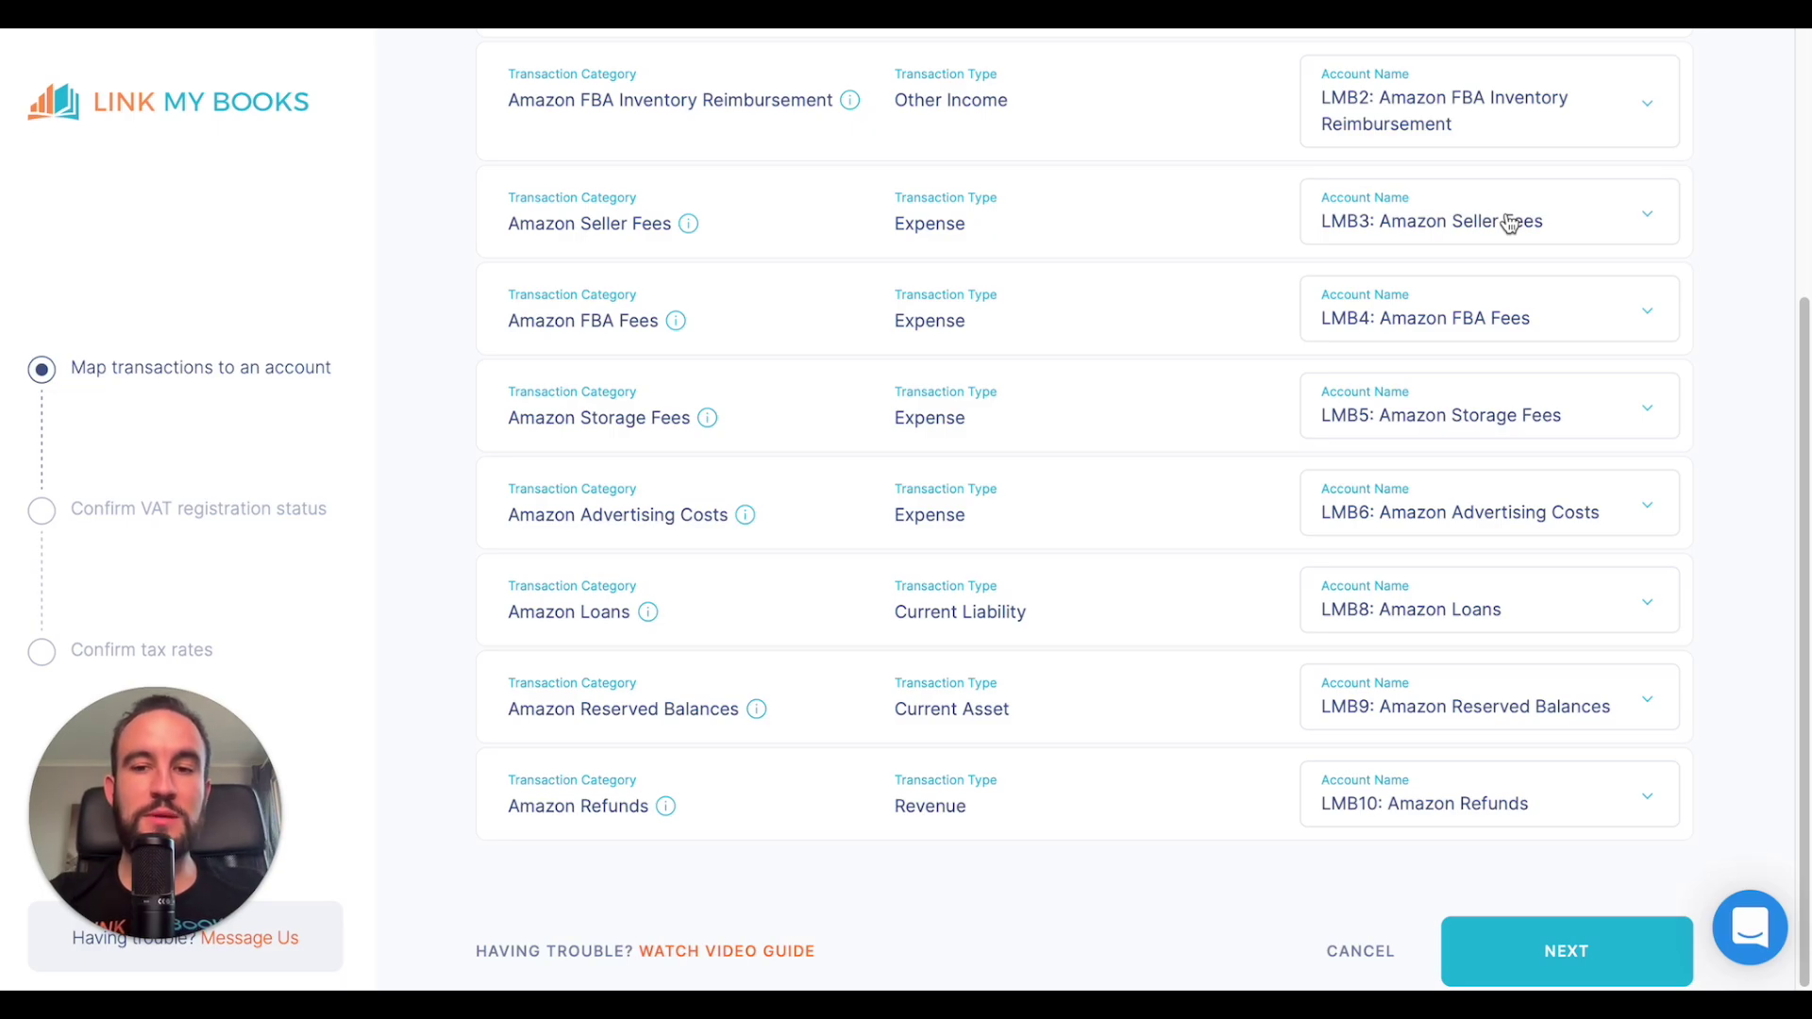
{"action": "scroll", "coordinate": [1496, 554], "scroll_direction": "down", "scroll_amount": 1}
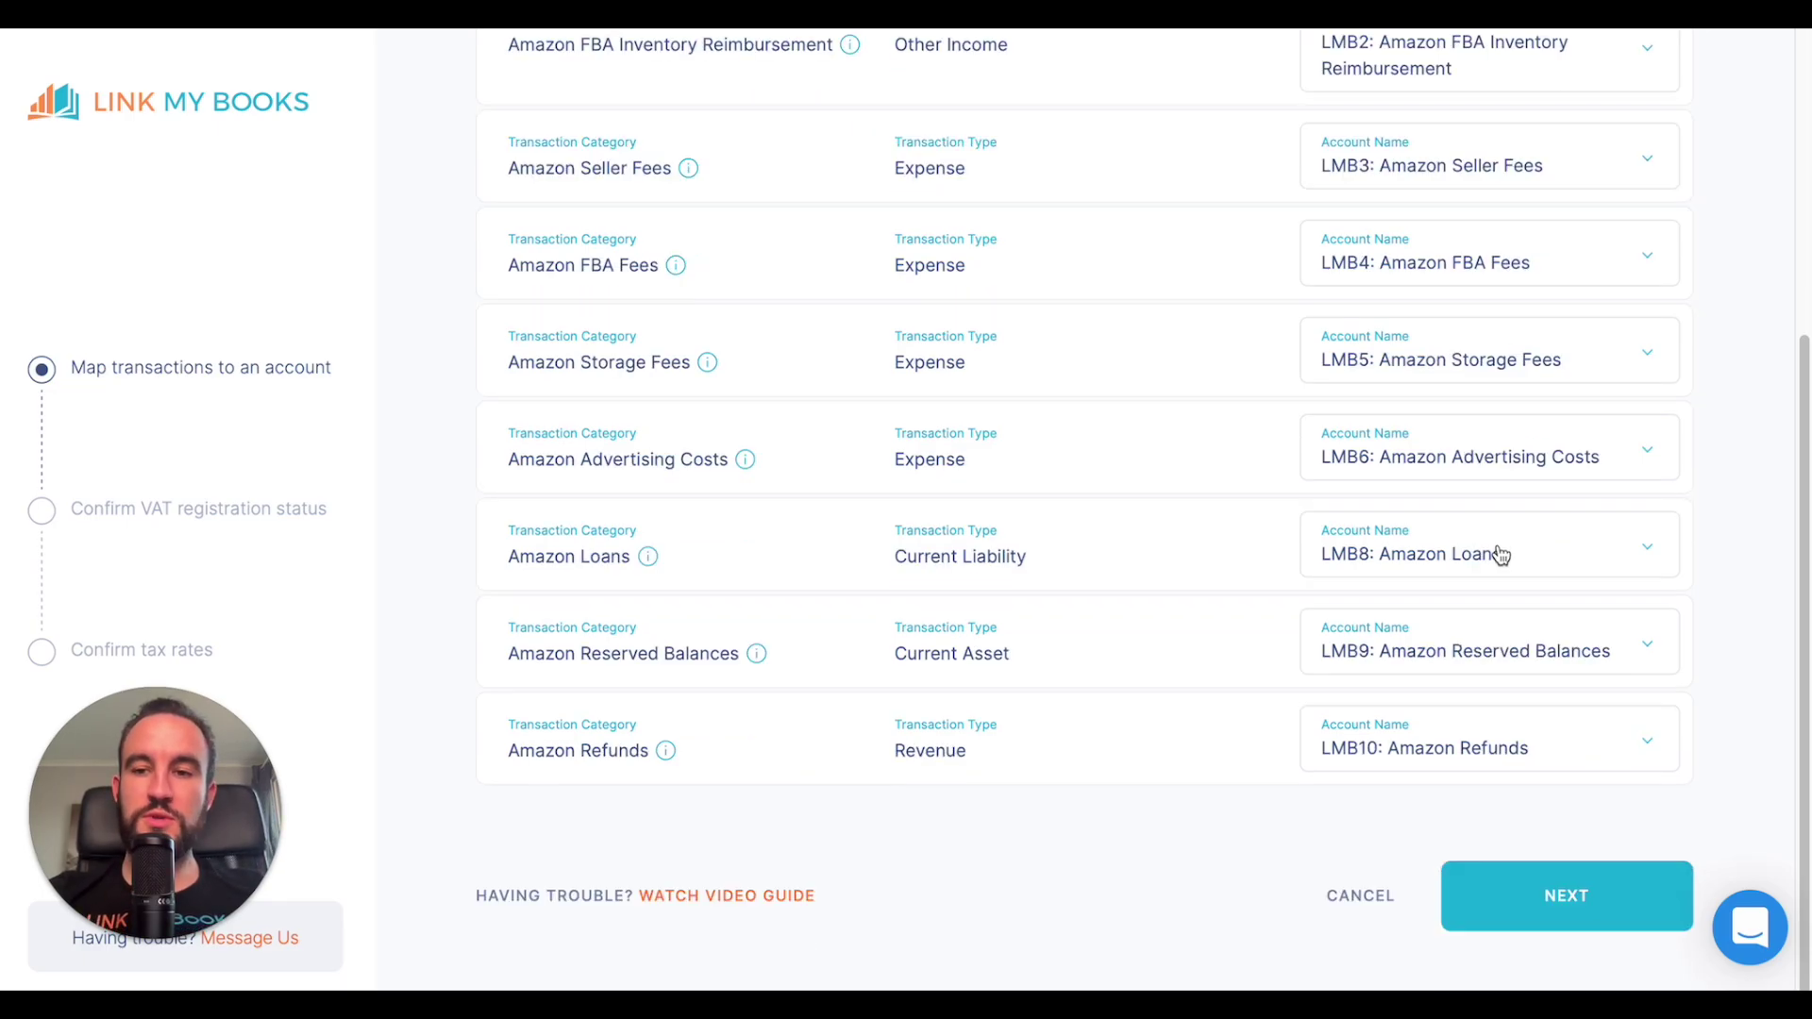
{"action": "left_click", "coordinate": [1593, 925]}
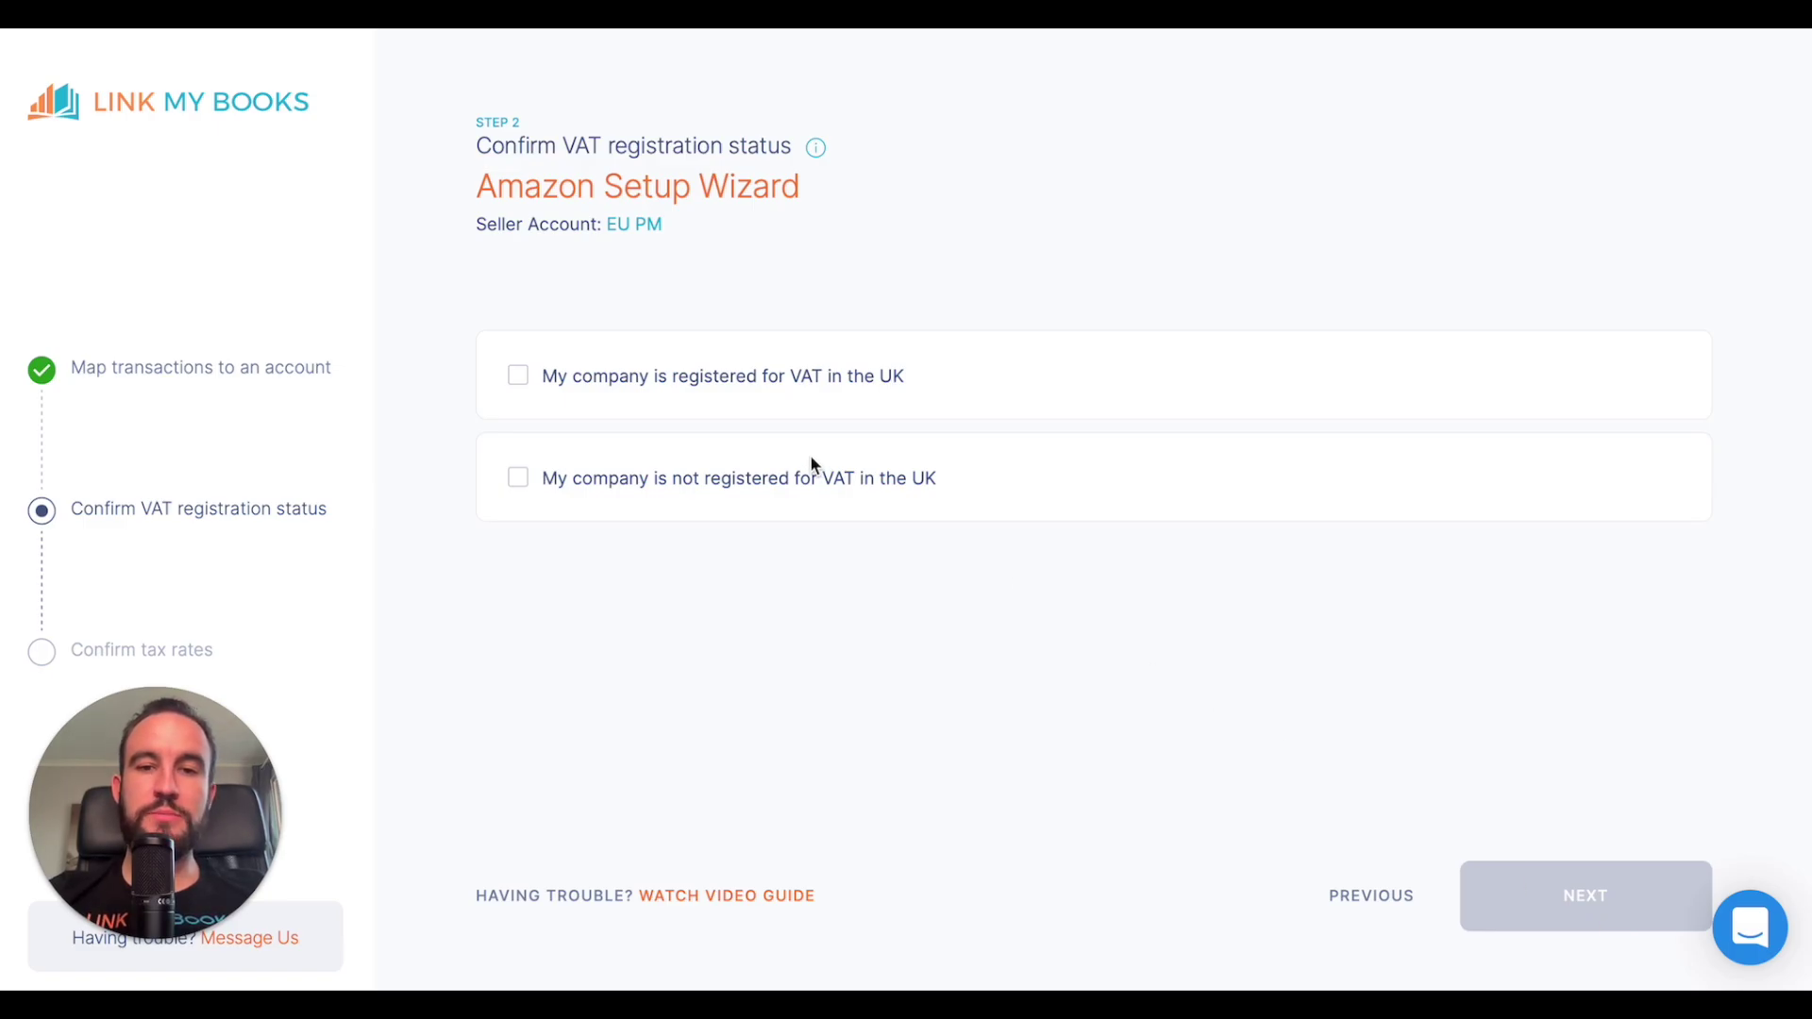
- Mark the company as UK VAT-registered, with all products Standard Rated for UK VAT
{"action": "left_click", "coordinate": [518, 376]}
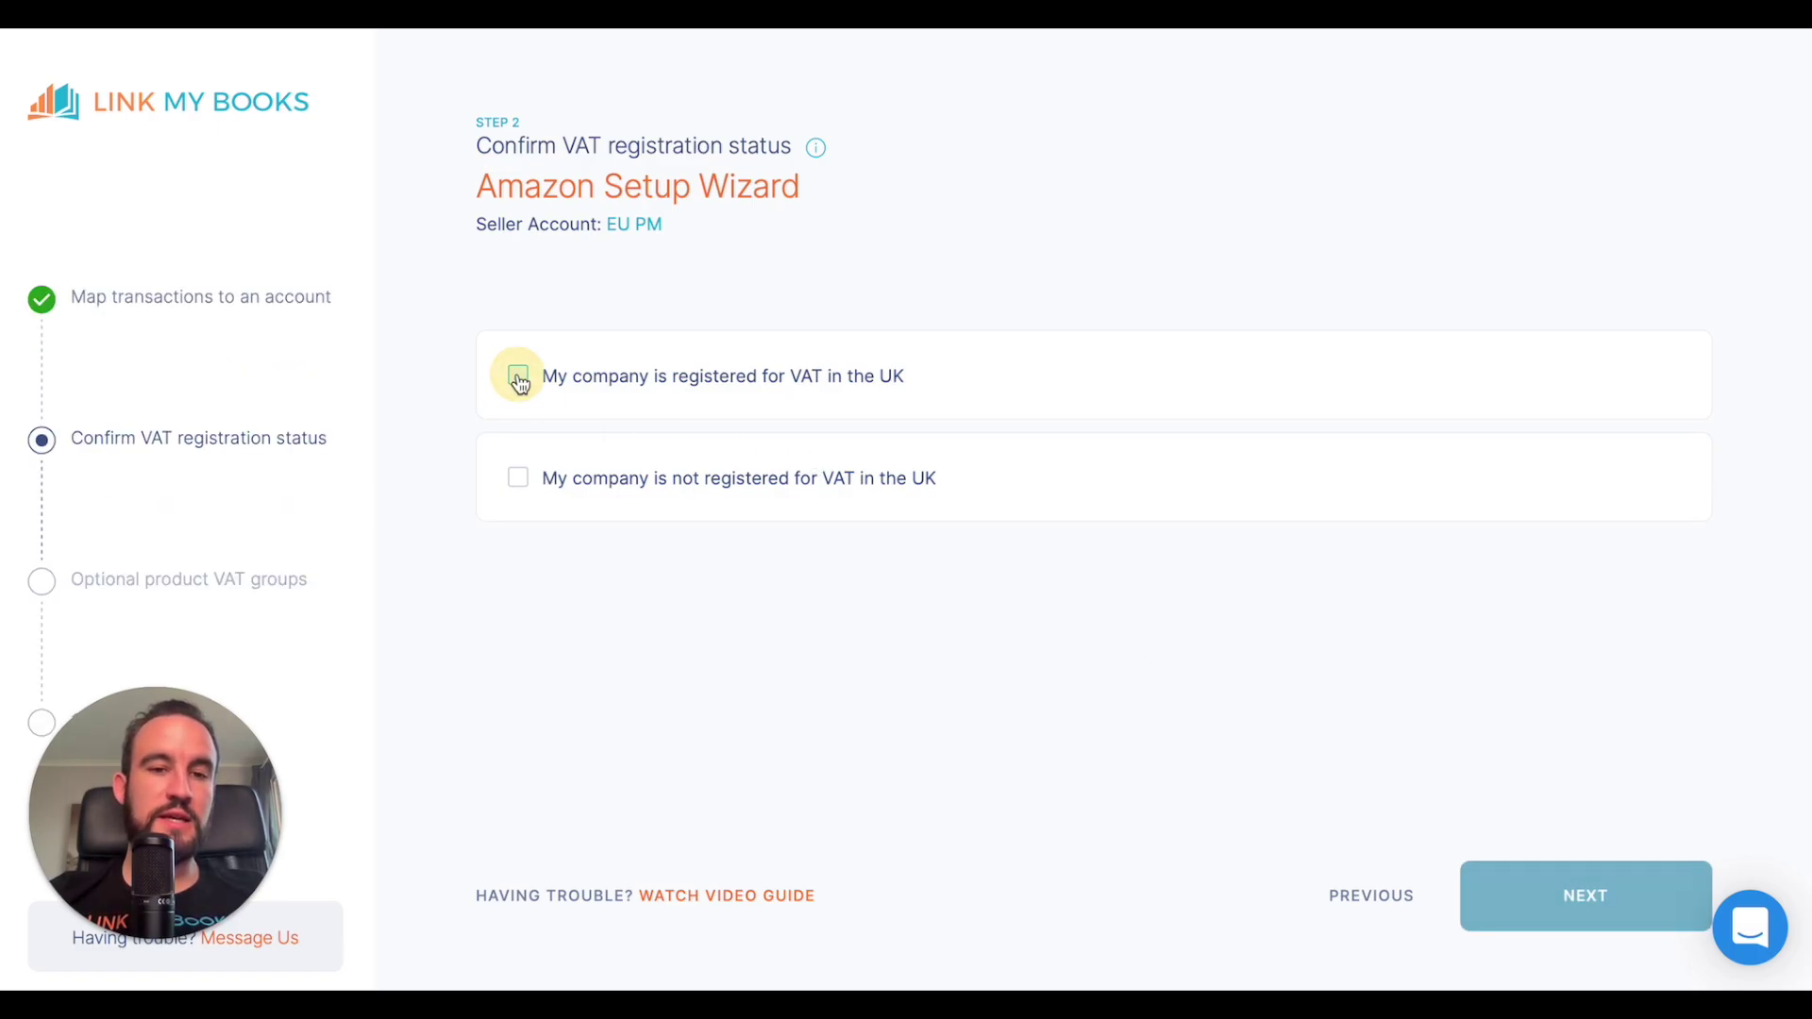
{"action": "left_click", "coordinate": [1689, 900]}
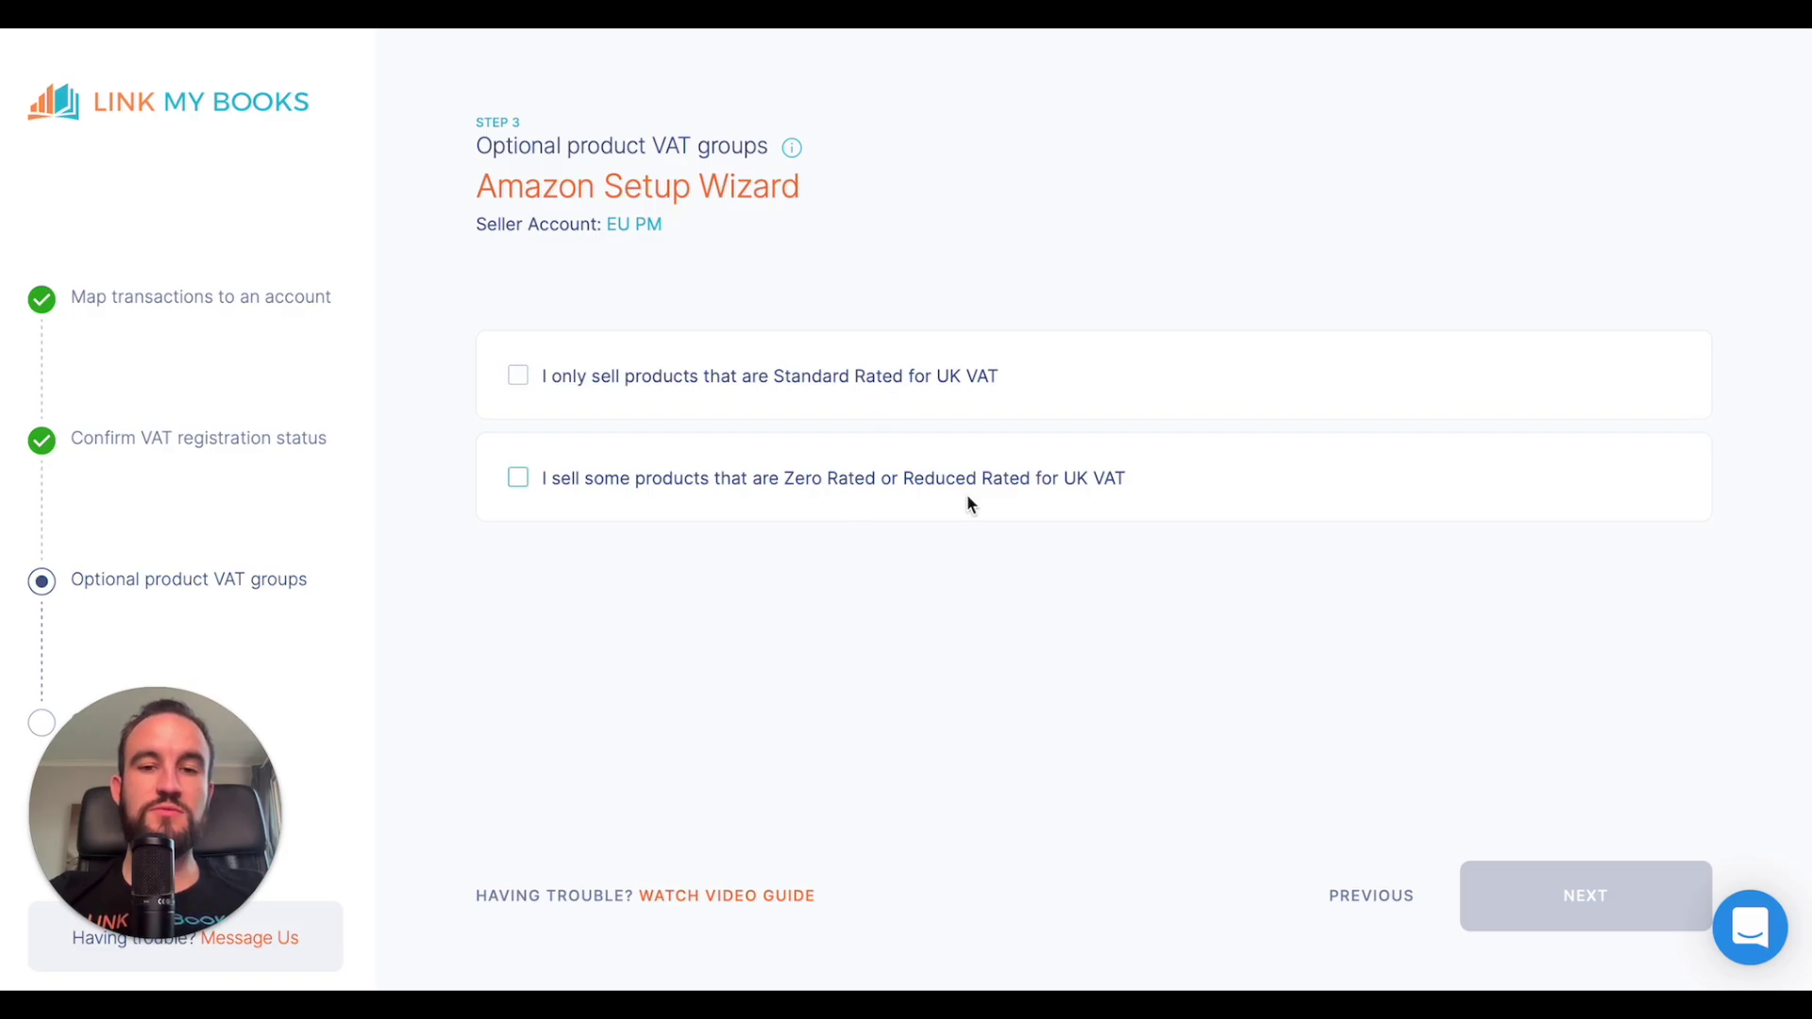
{"action": "left_click", "coordinate": [521, 380]}
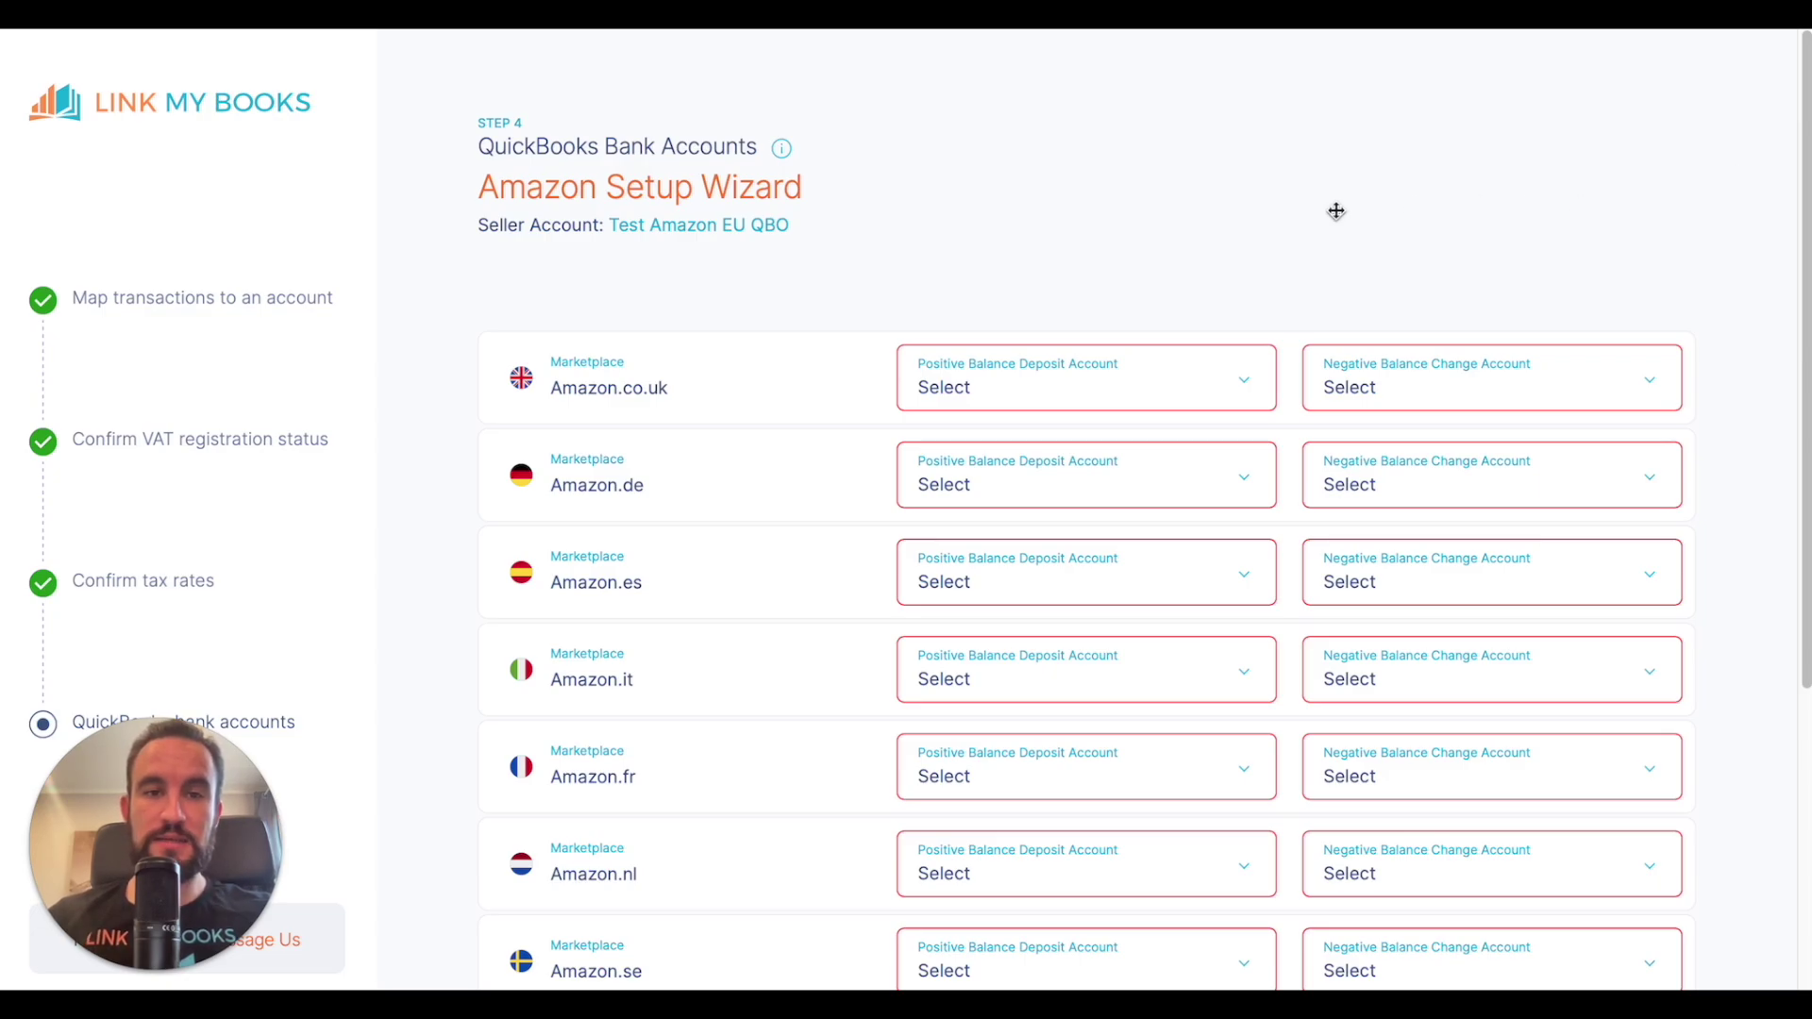
{"action": "scroll", "coordinate": [1301, 208], "scroll_direction": "down", "scroll_amount": 2}
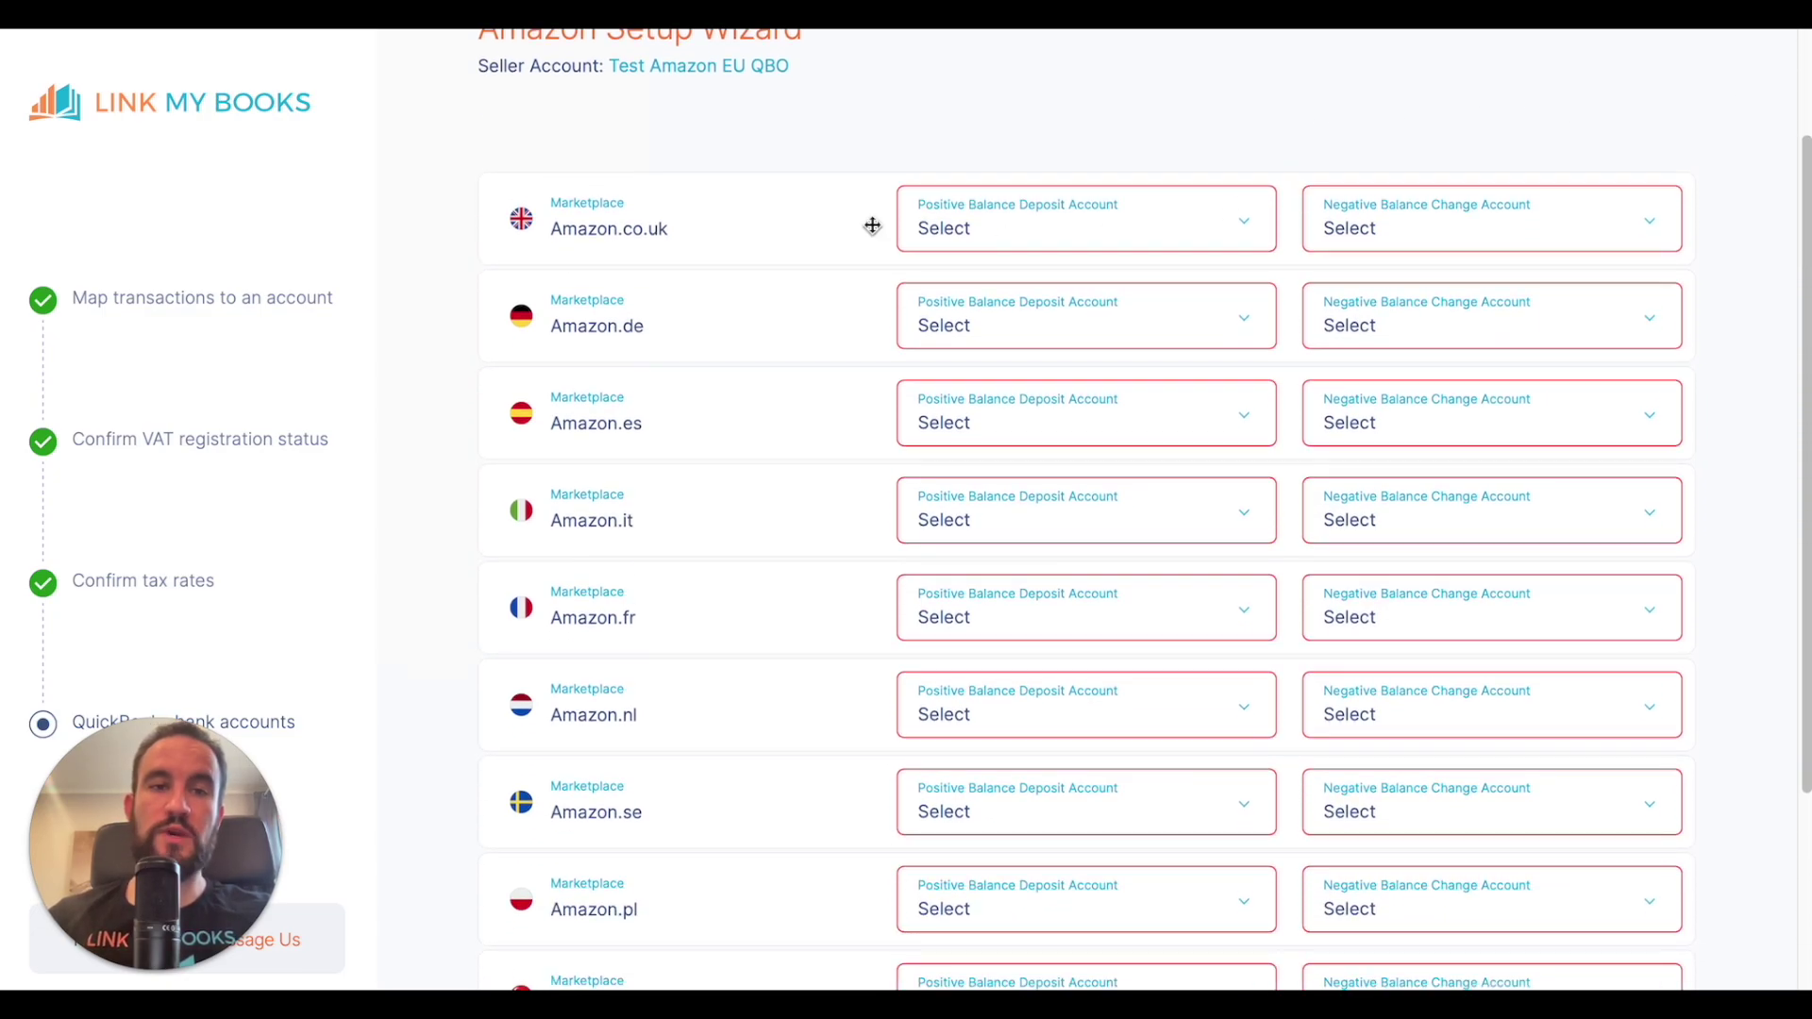
{"action": "scroll", "coordinate": [865, 223], "scroll_direction": "down", "scroll_amount": 1}
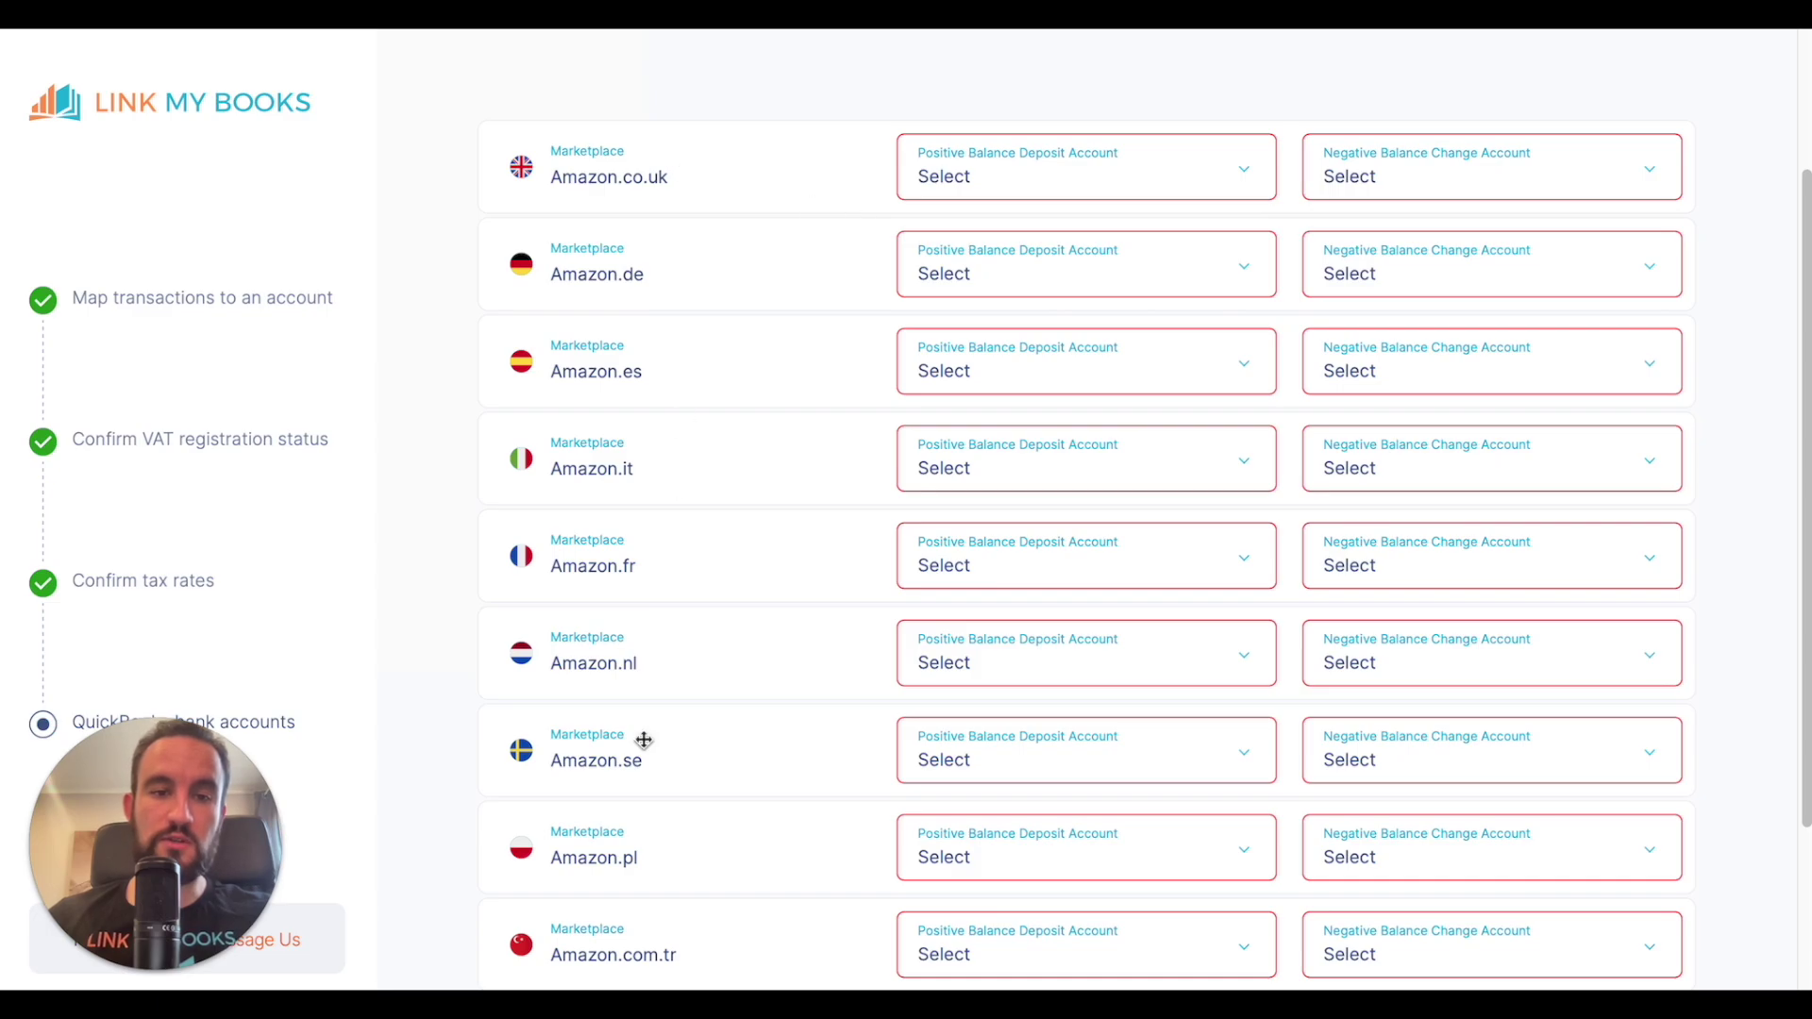
{"action": "scroll", "coordinate": [639, 773], "scroll_direction": "up", "scroll_amount": 1}
{"action": "scroll", "coordinate": [1067, 328], "scroll_direction": "up", "scroll_amount": 2}
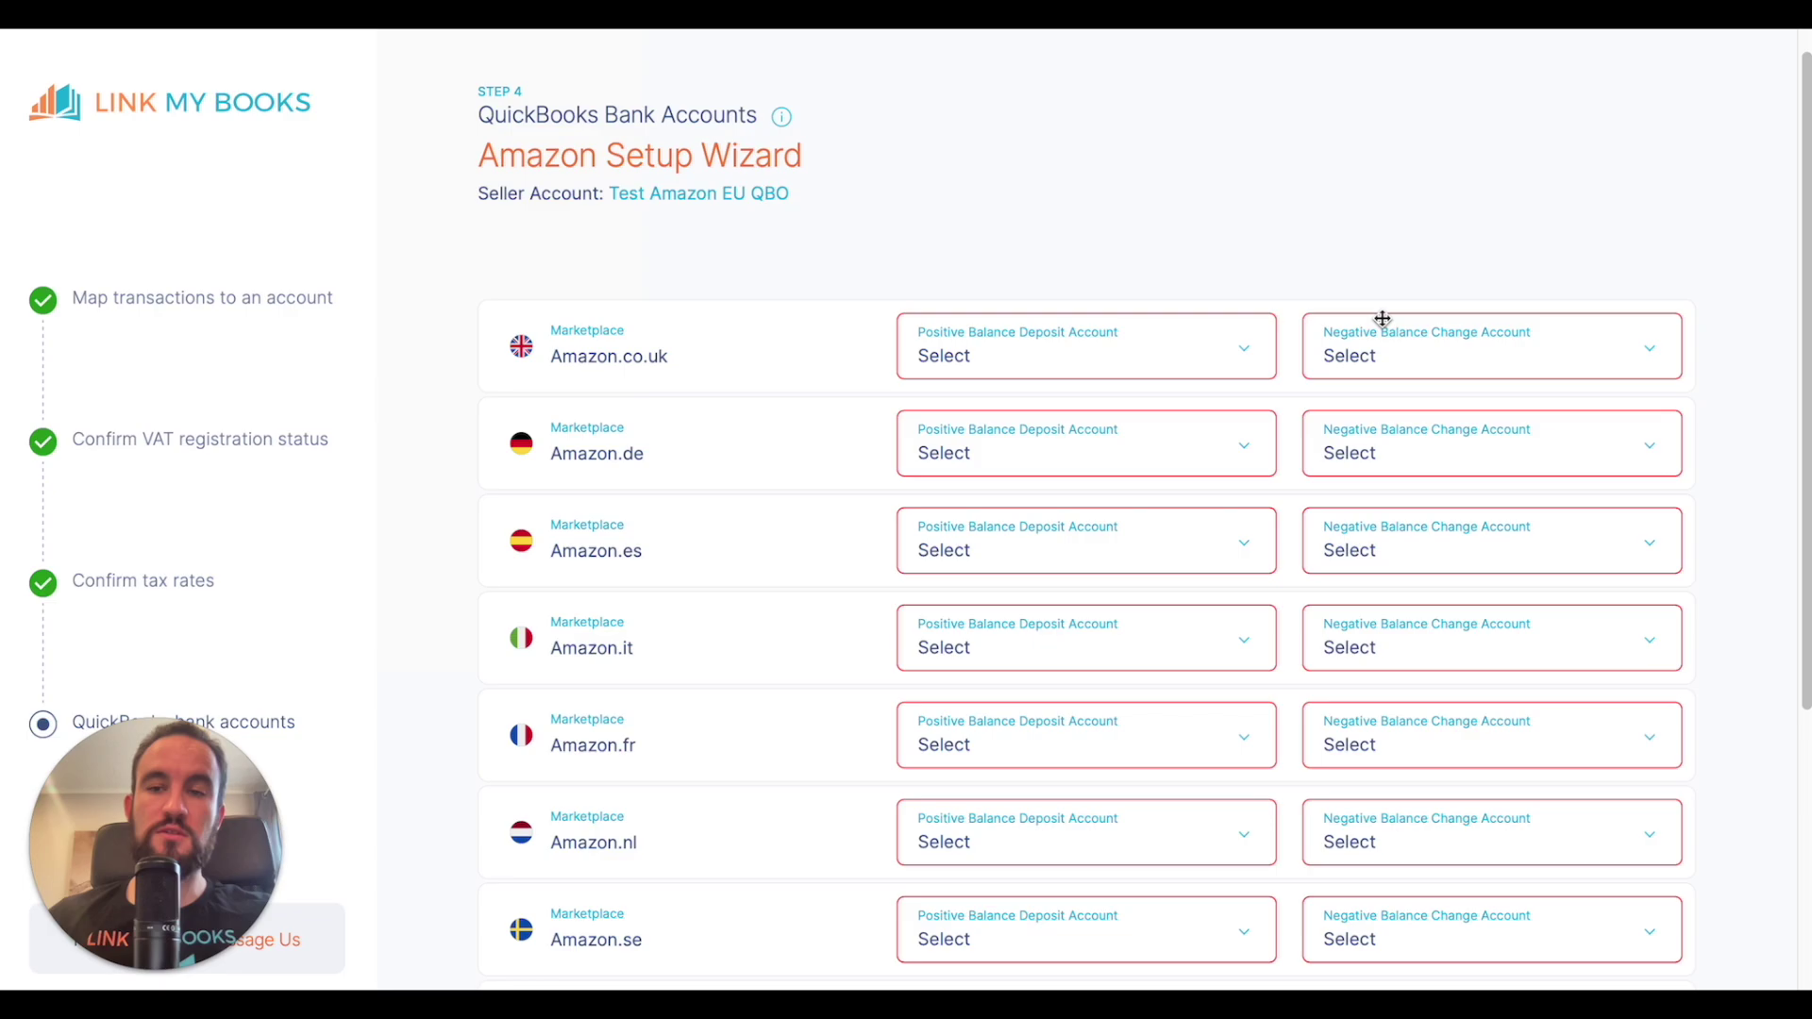
- Send Amazon.co.uk deposits and negative balances to 66: GBP Bank Account Demo
{"action": "left_click", "coordinate": [1073, 370]}
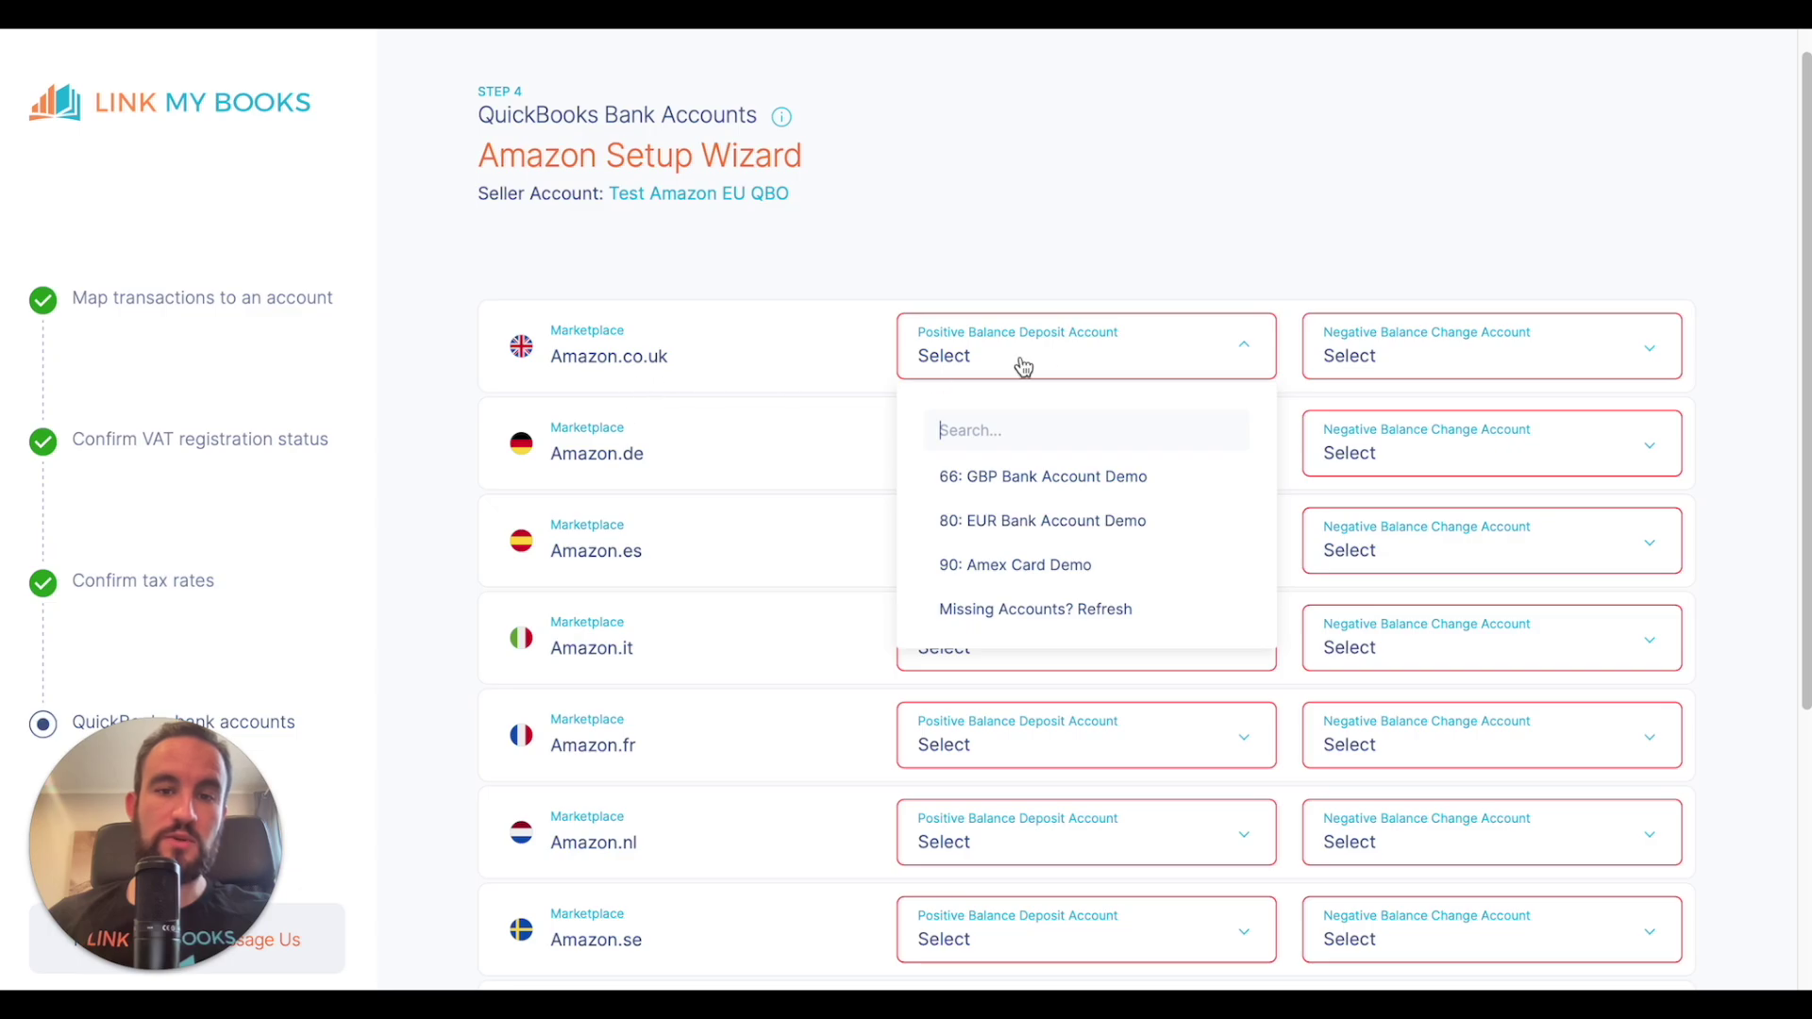
{"action": "left_click", "coordinate": [1035, 479]}
{"action": "left_click", "coordinate": [1458, 363]}
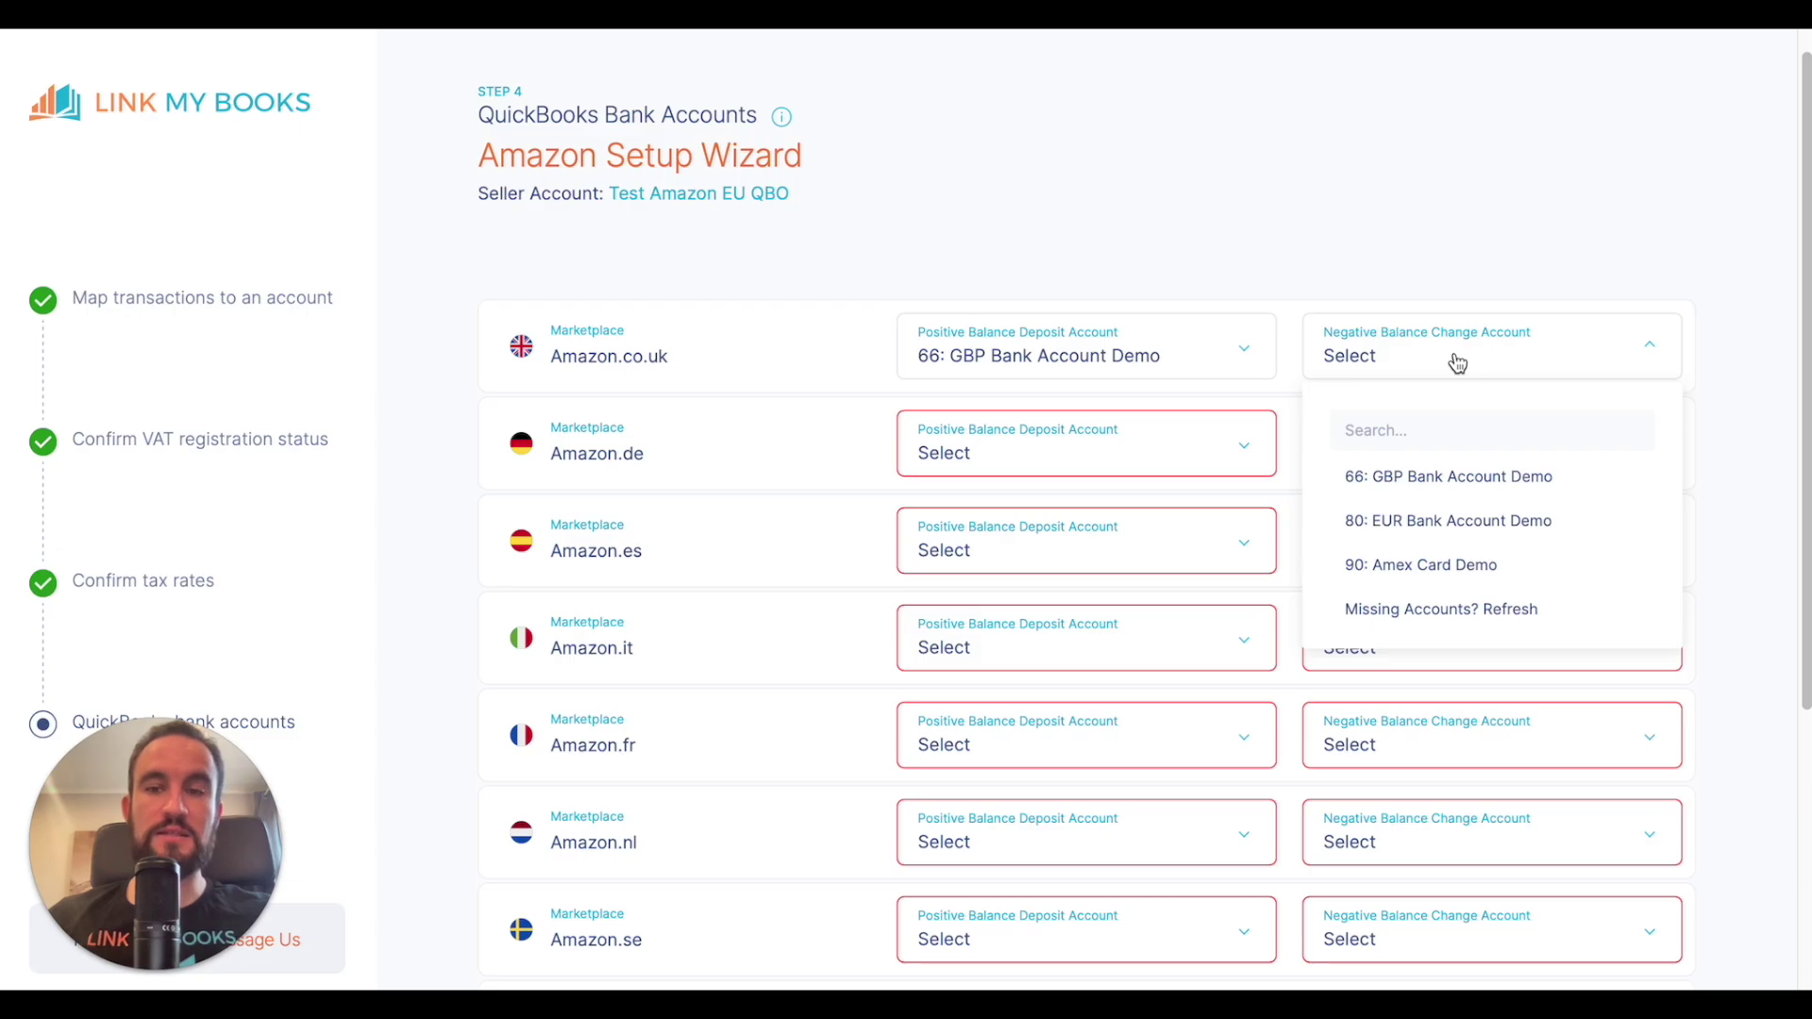
{"action": "left_click", "coordinate": [1459, 485]}
- Map Amazon.de deposits to 80: EUR Bank Account Demo and negative balances to 90: Amex Card Demo
{"action": "left_click", "coordinate": [1035, 460]}
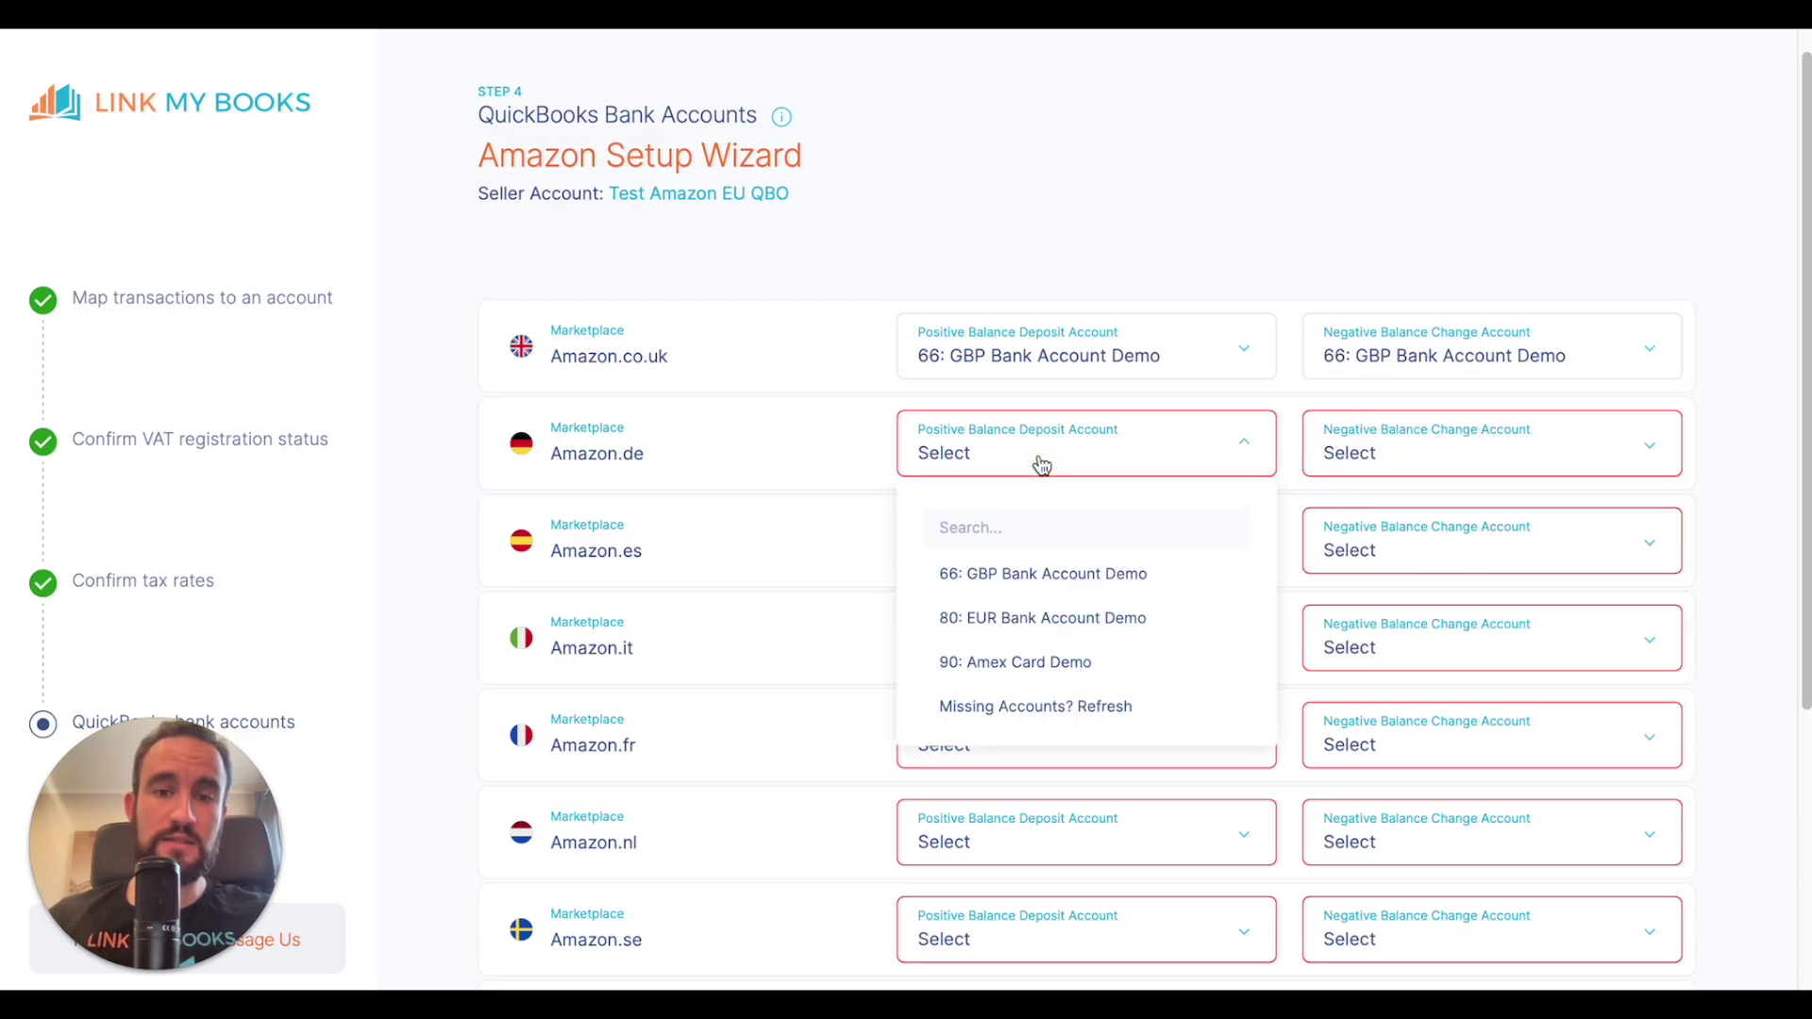
{"action": "left_click", "coordinate": [1051, 623]}
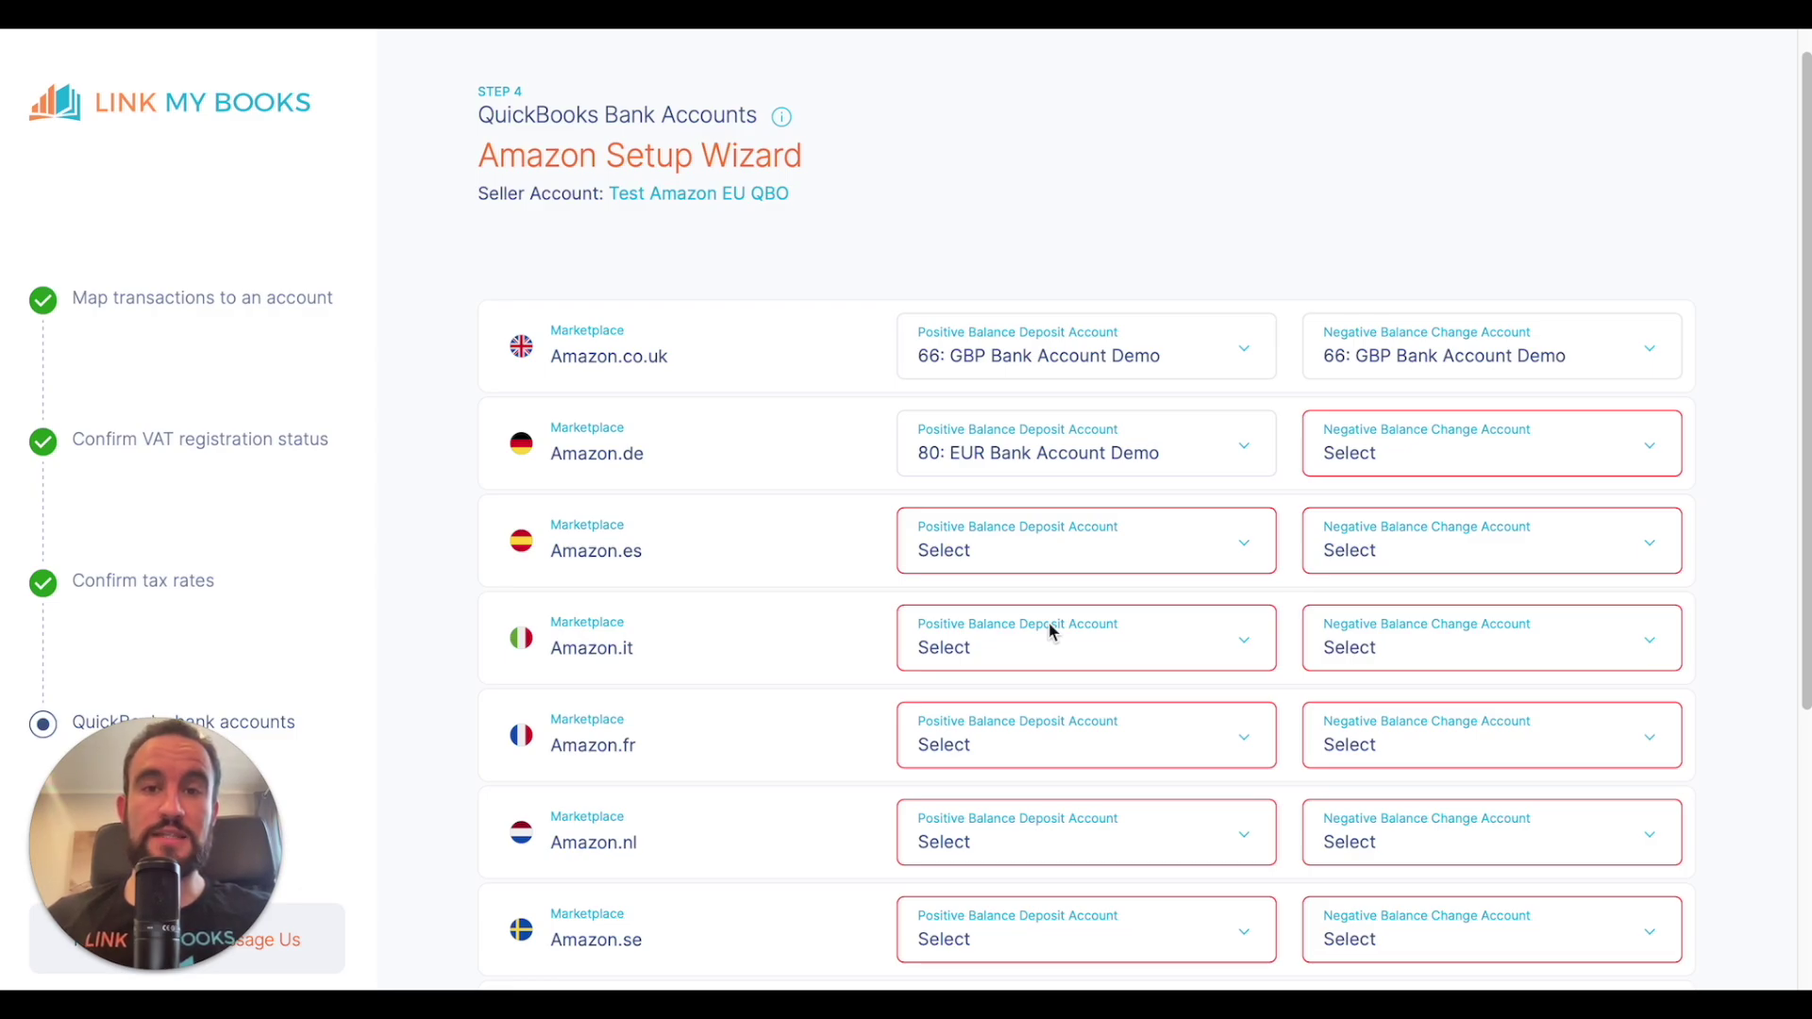
{"action": "left_click", "coordinate": [1502, 462]}
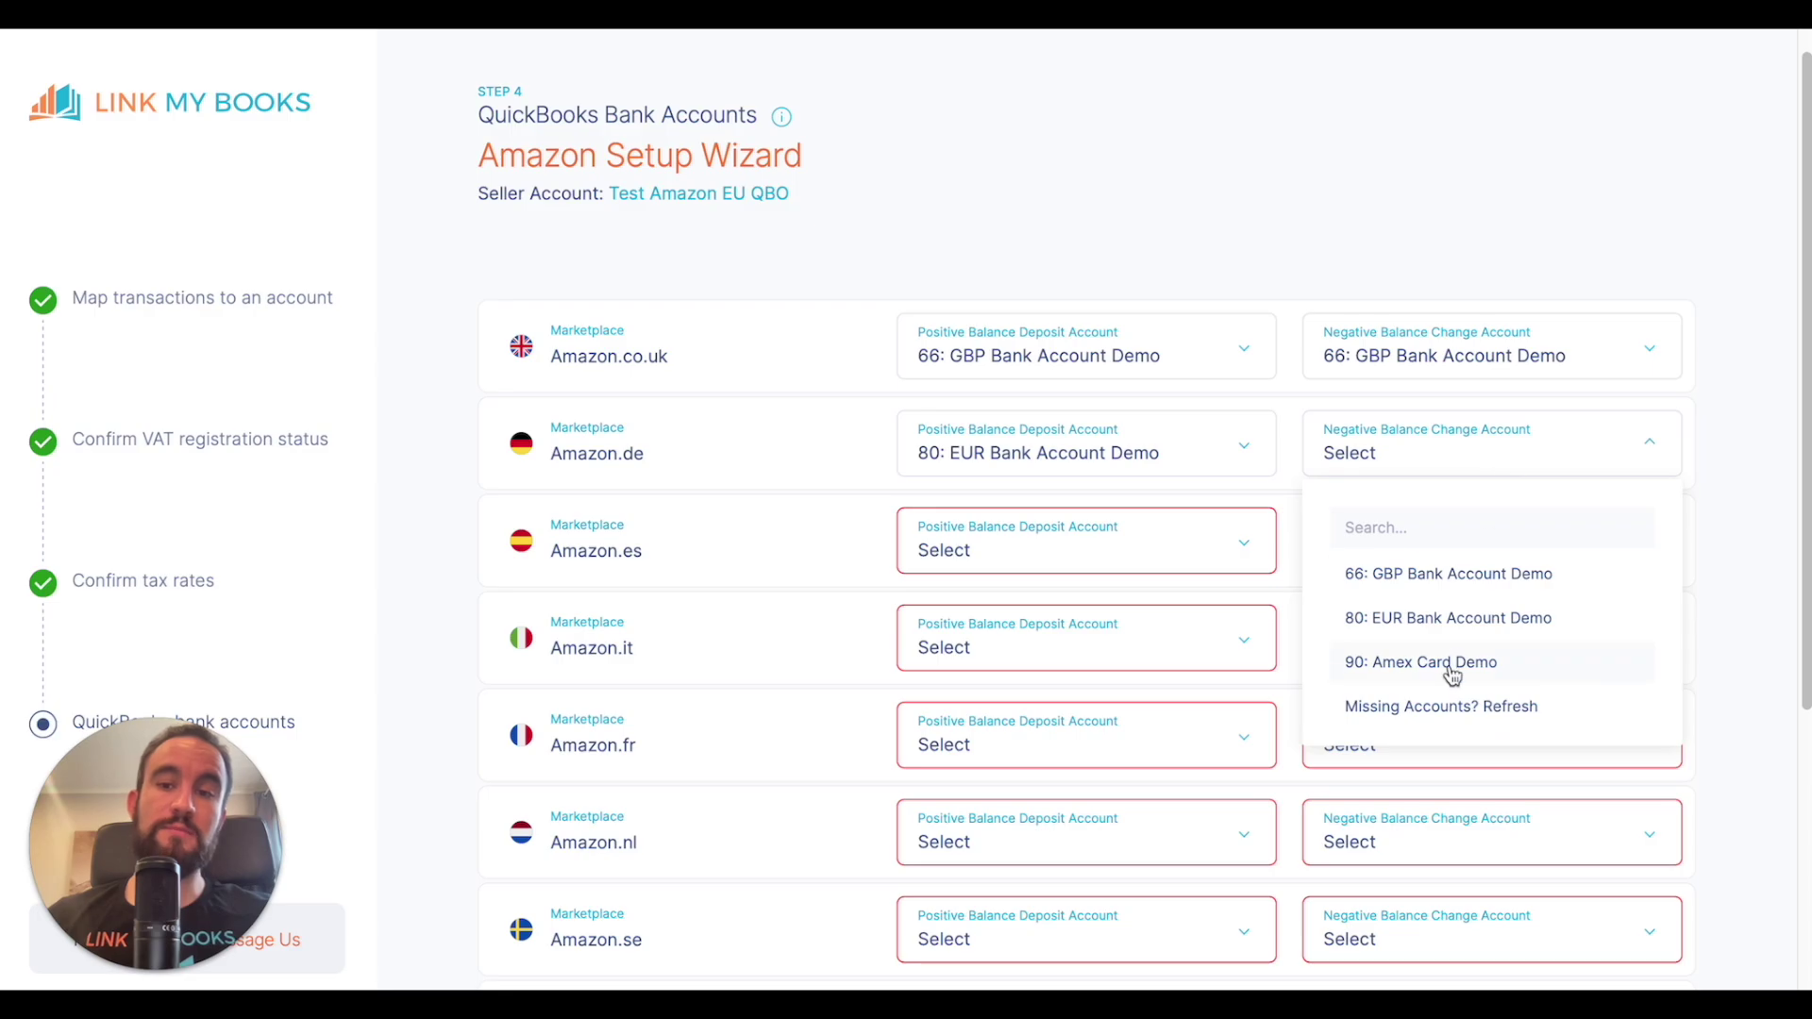
{"action": "left_click", "coordinate": [1417, 680]}
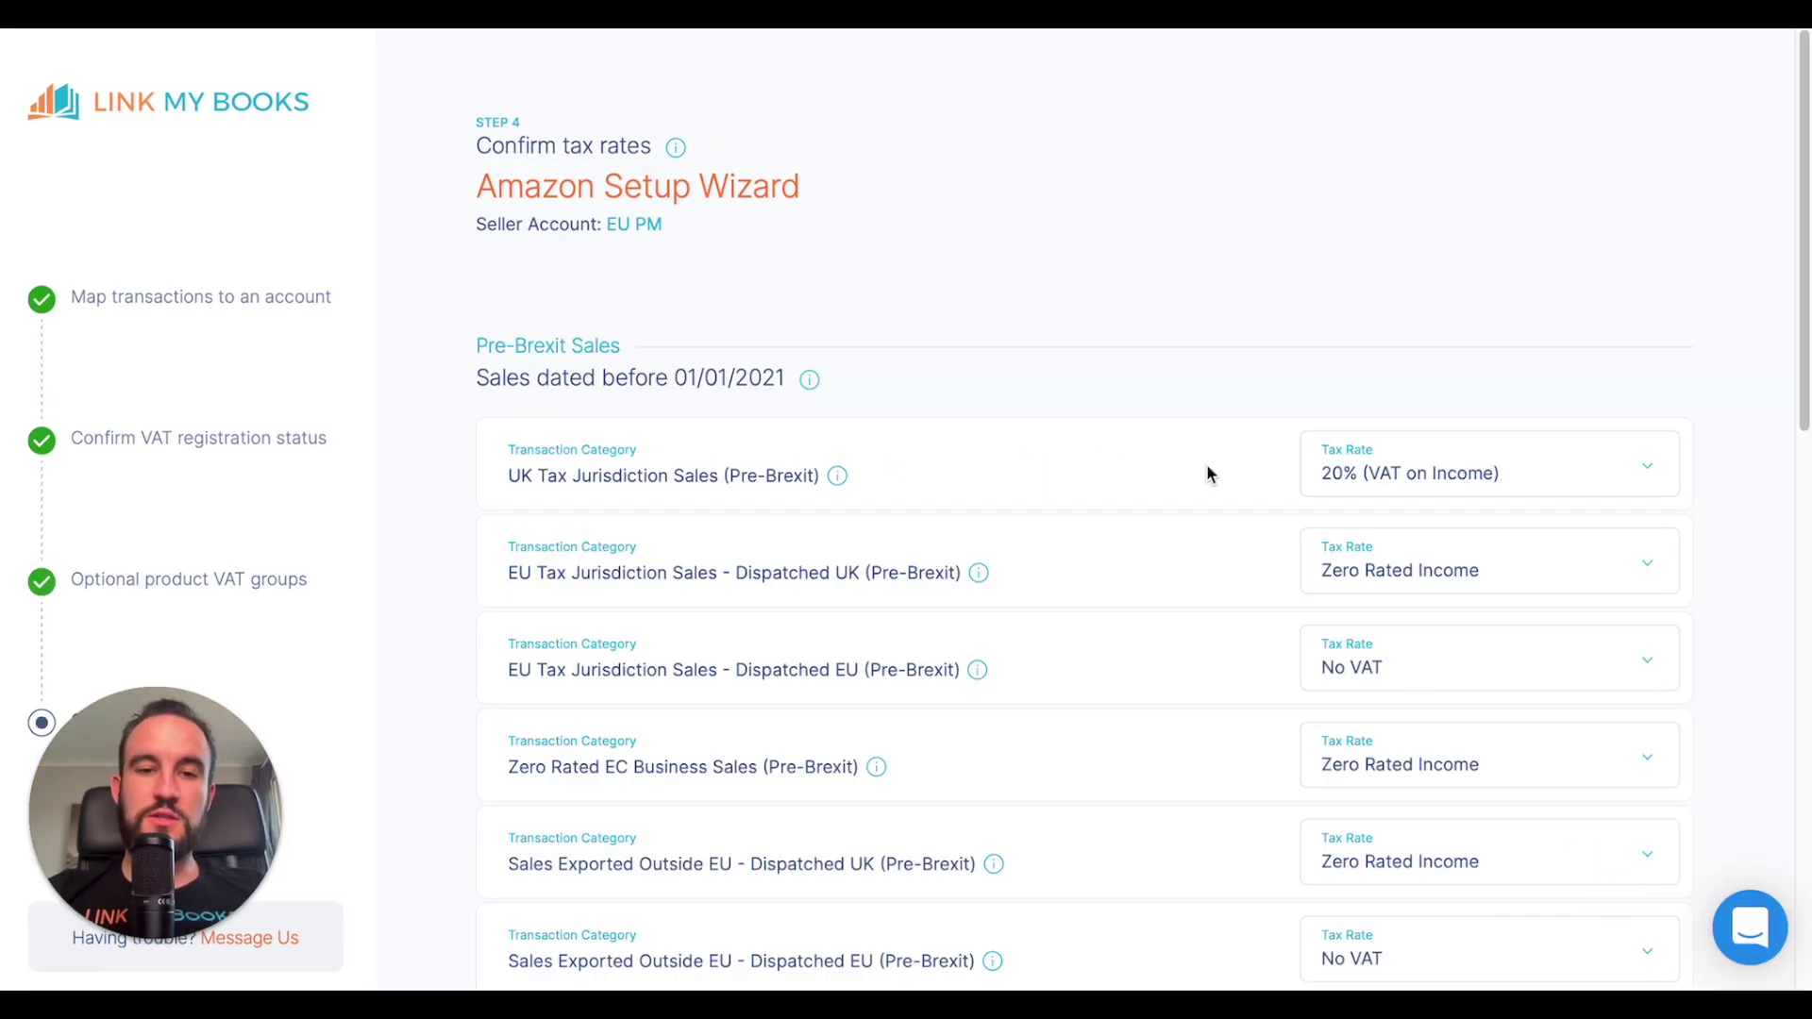
- Review the listed tax rates, including Amazon Fees at Reverse Charge Expenses (20%)
{"action": "scroll", "coordinate": [1208, 472], "scroll_direction": "down", "scroll_amount": 2}
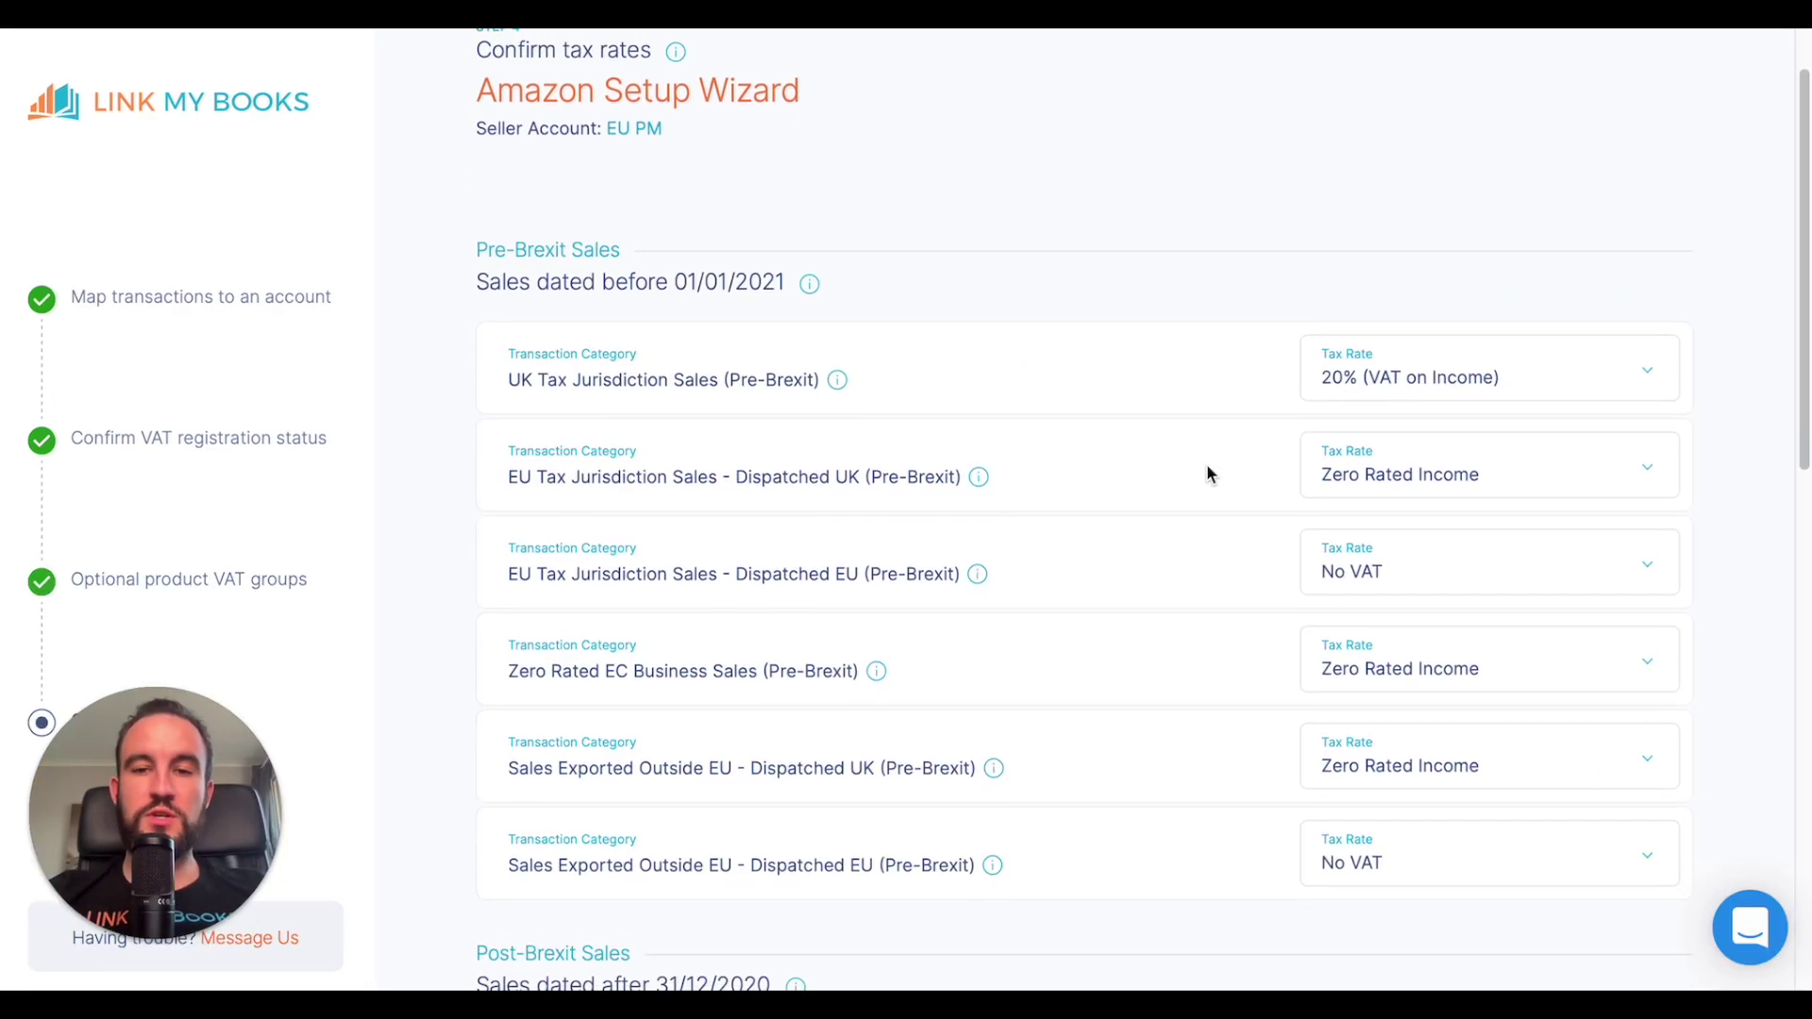
{"action": "scroll", "coordinate": [1208, 472], "scroll_direction": "down", "scroll_amount": 1}
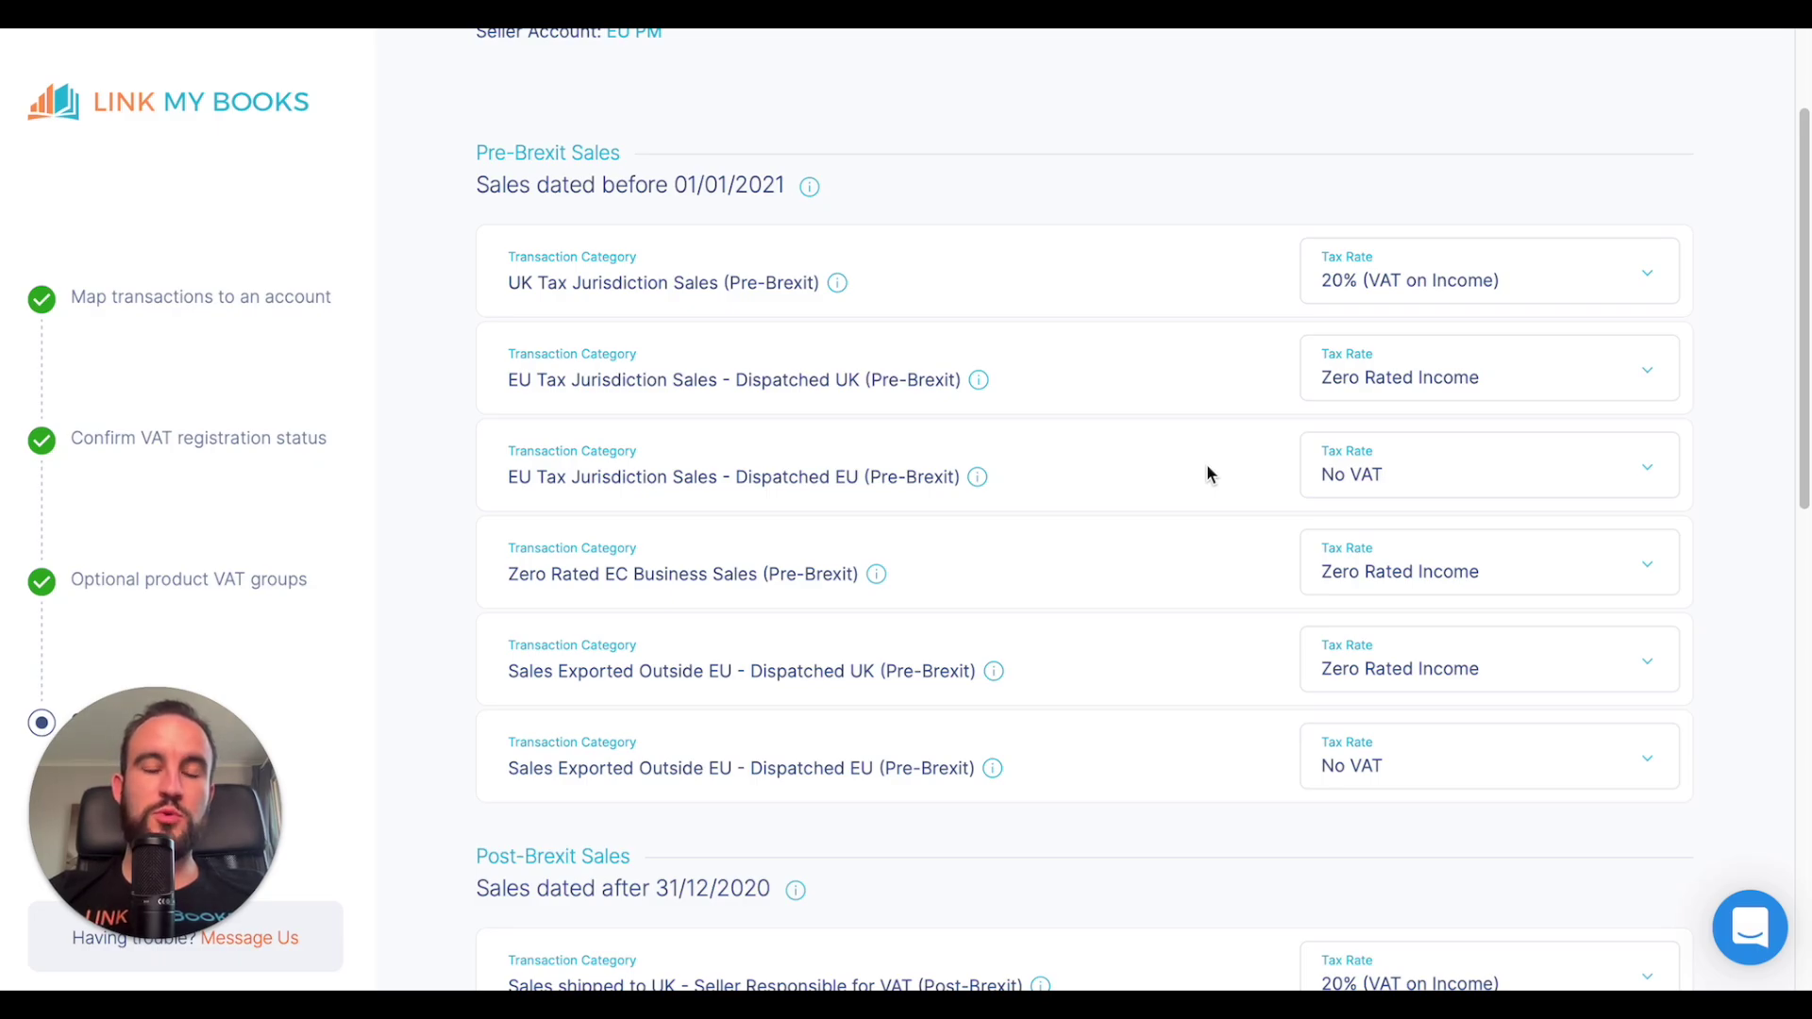
{"action": "scroll", "coordinate": [597, 169], "scroll_direction": "down", "scroll_amount": 1}
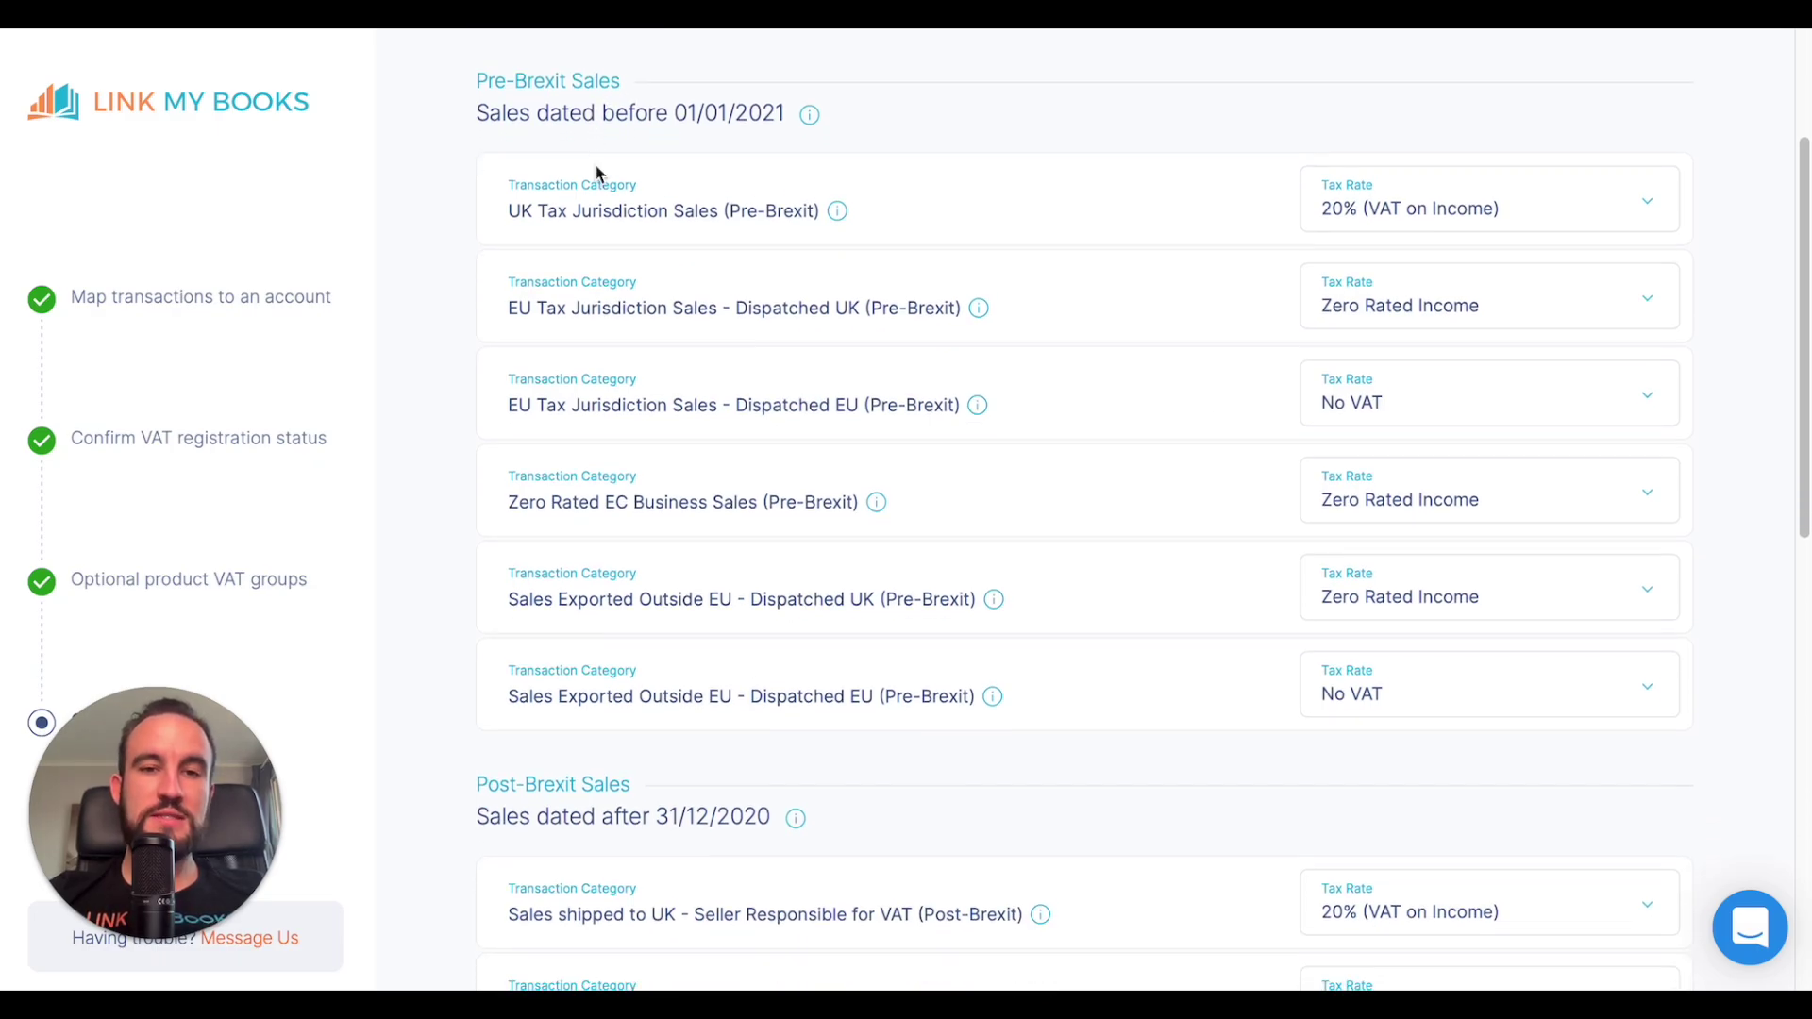
{"action": "left_click_drag", "start_coordinate": [673, 113], "coordinate": [732, 144]}
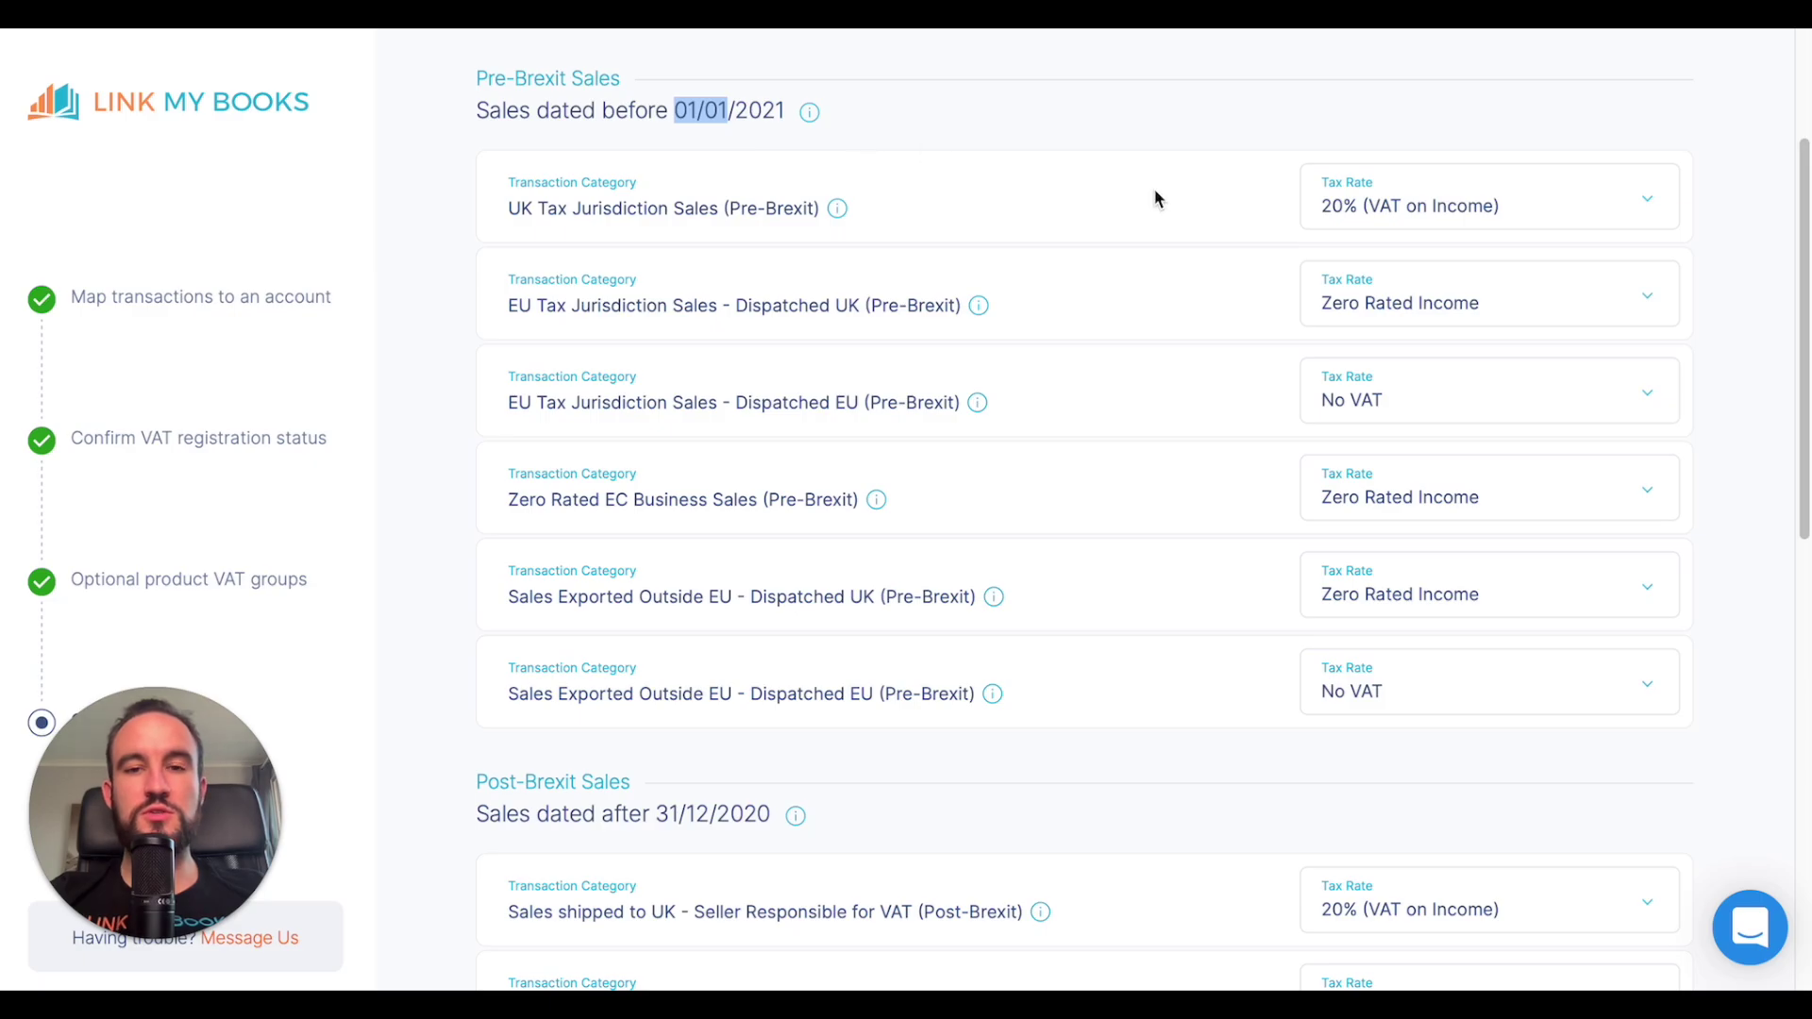
{"action": "scroll", "coordinate": [1057, 496], "scroll_direction": "down", "scroll_amount": 5}
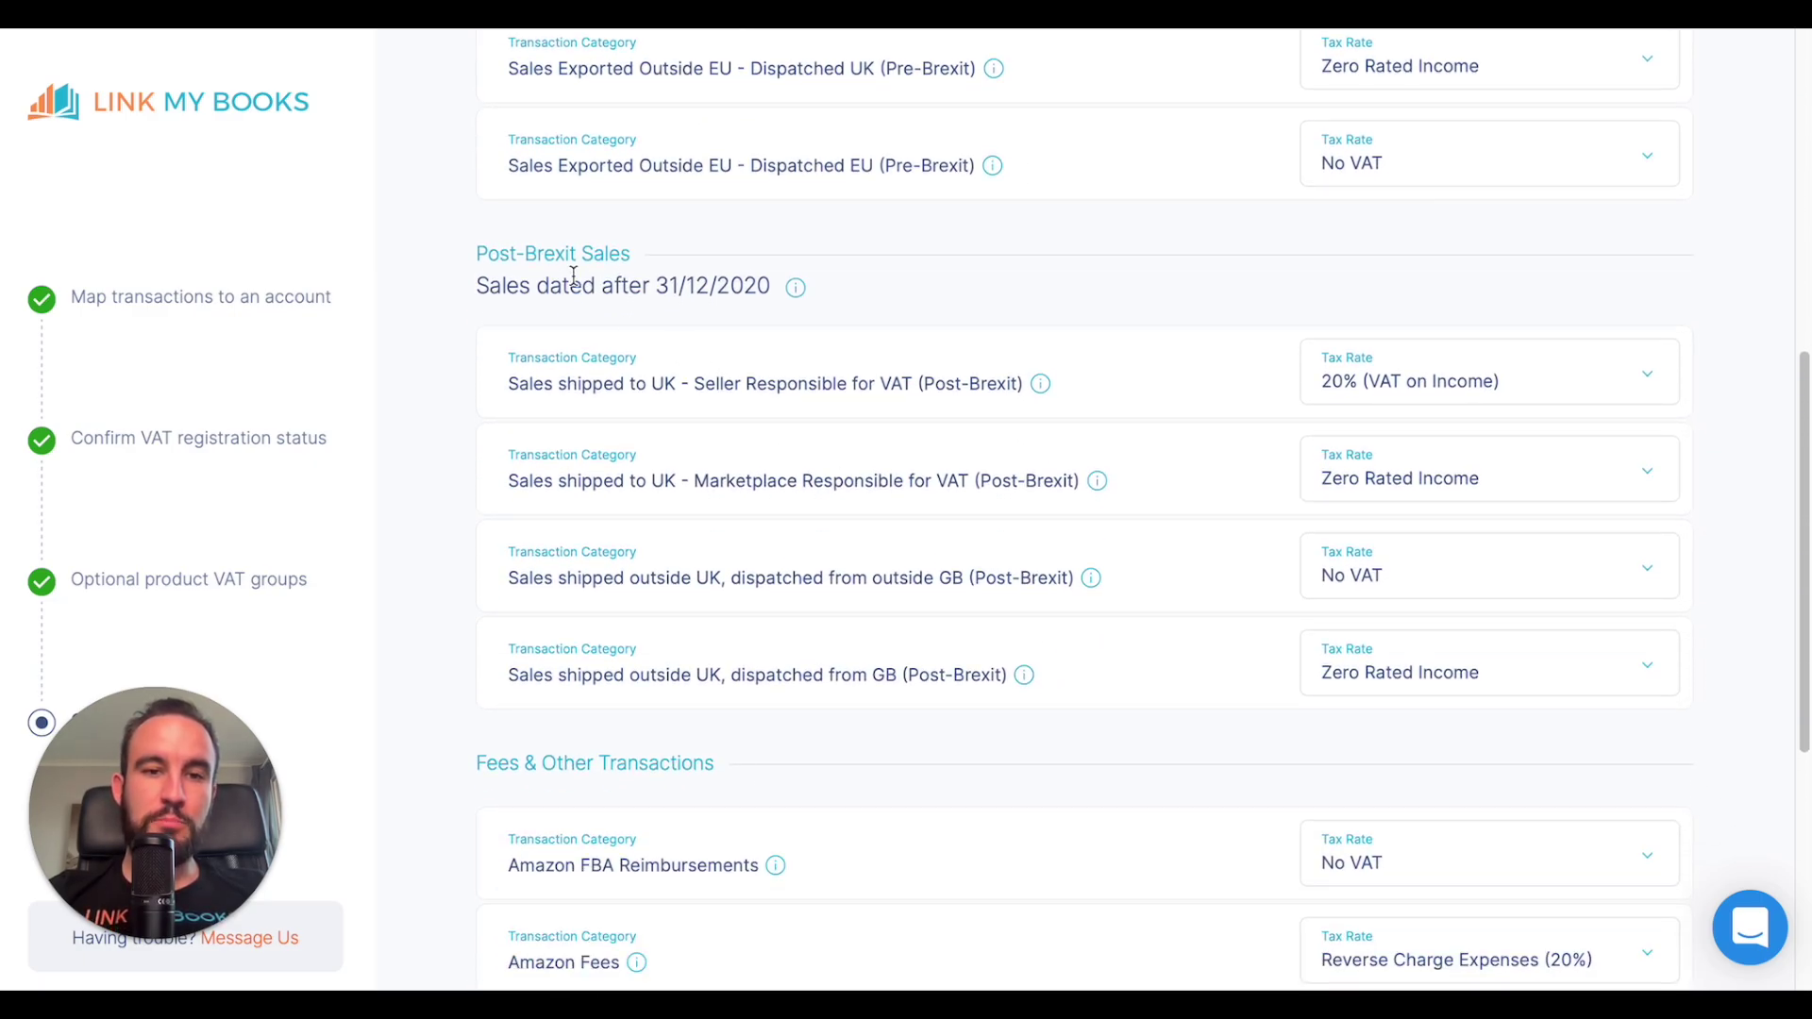
{"action": "scroll", "coordinate": [690, 287], "scroll_direction": "down", "scroll_amount": 5}
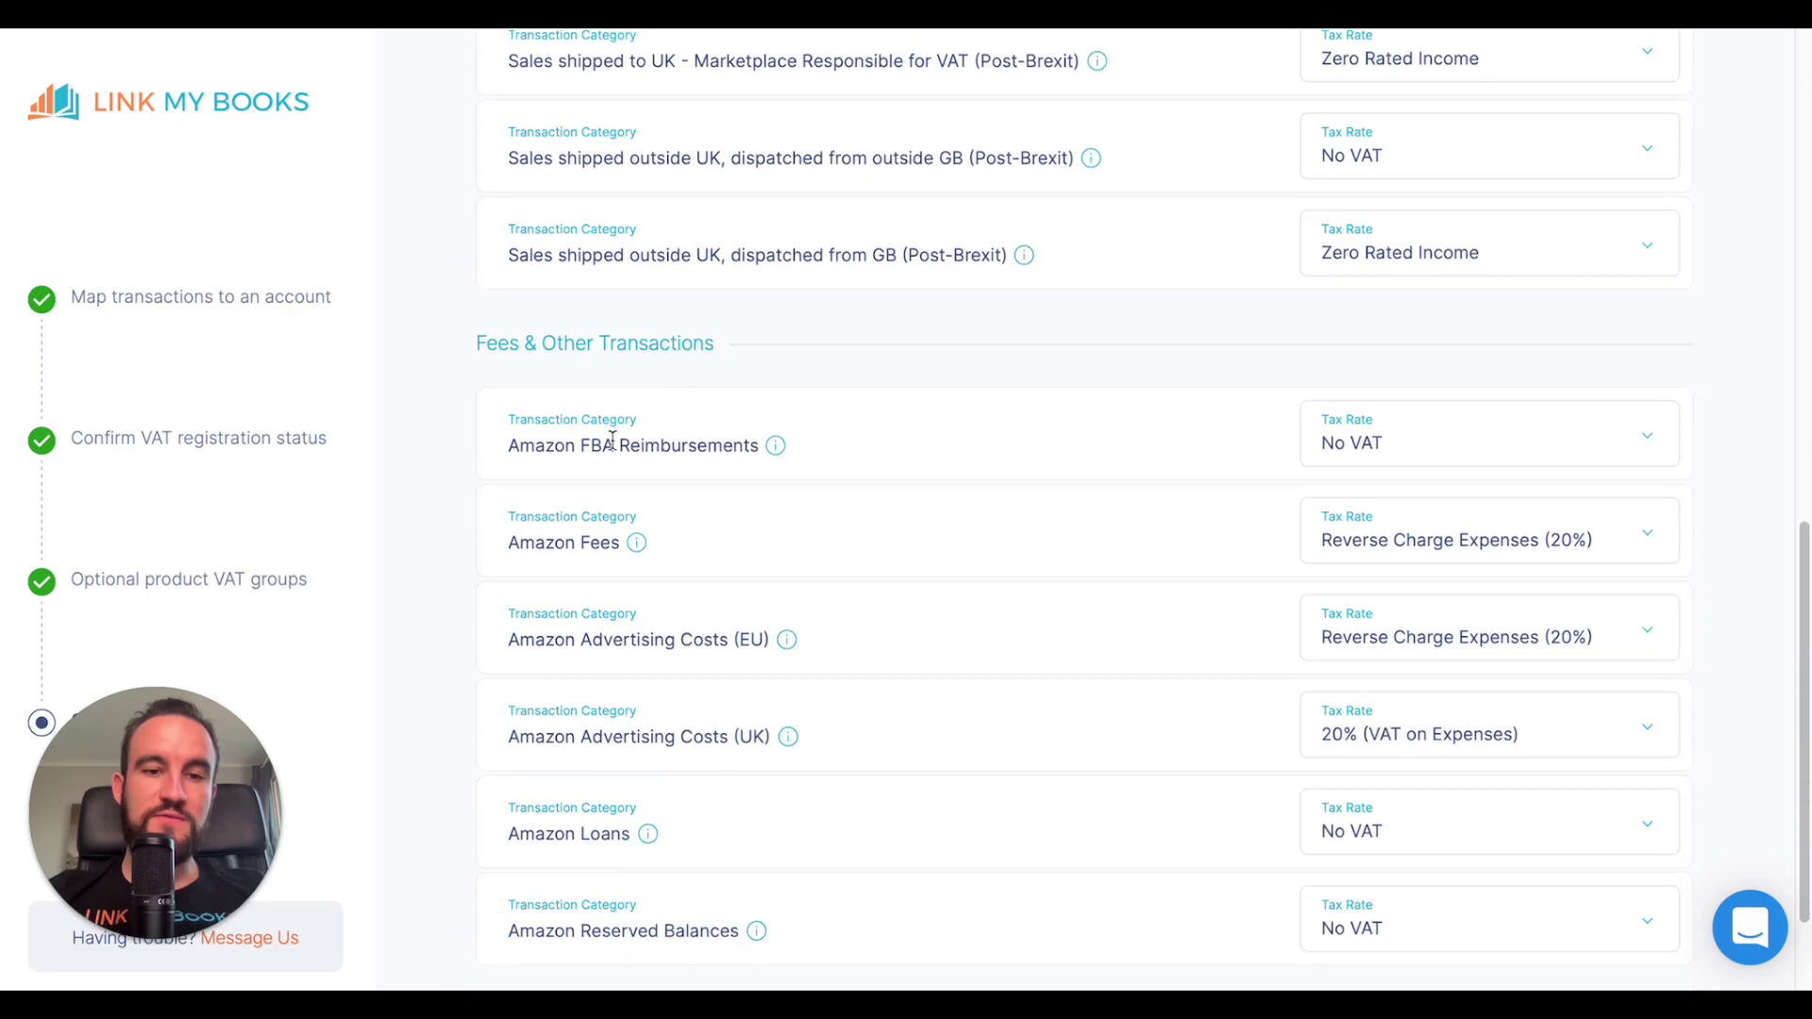
{"action": "scroll", "coordinate": [864, 753], "scroll_direction": "up", "scroll_amount": 11}
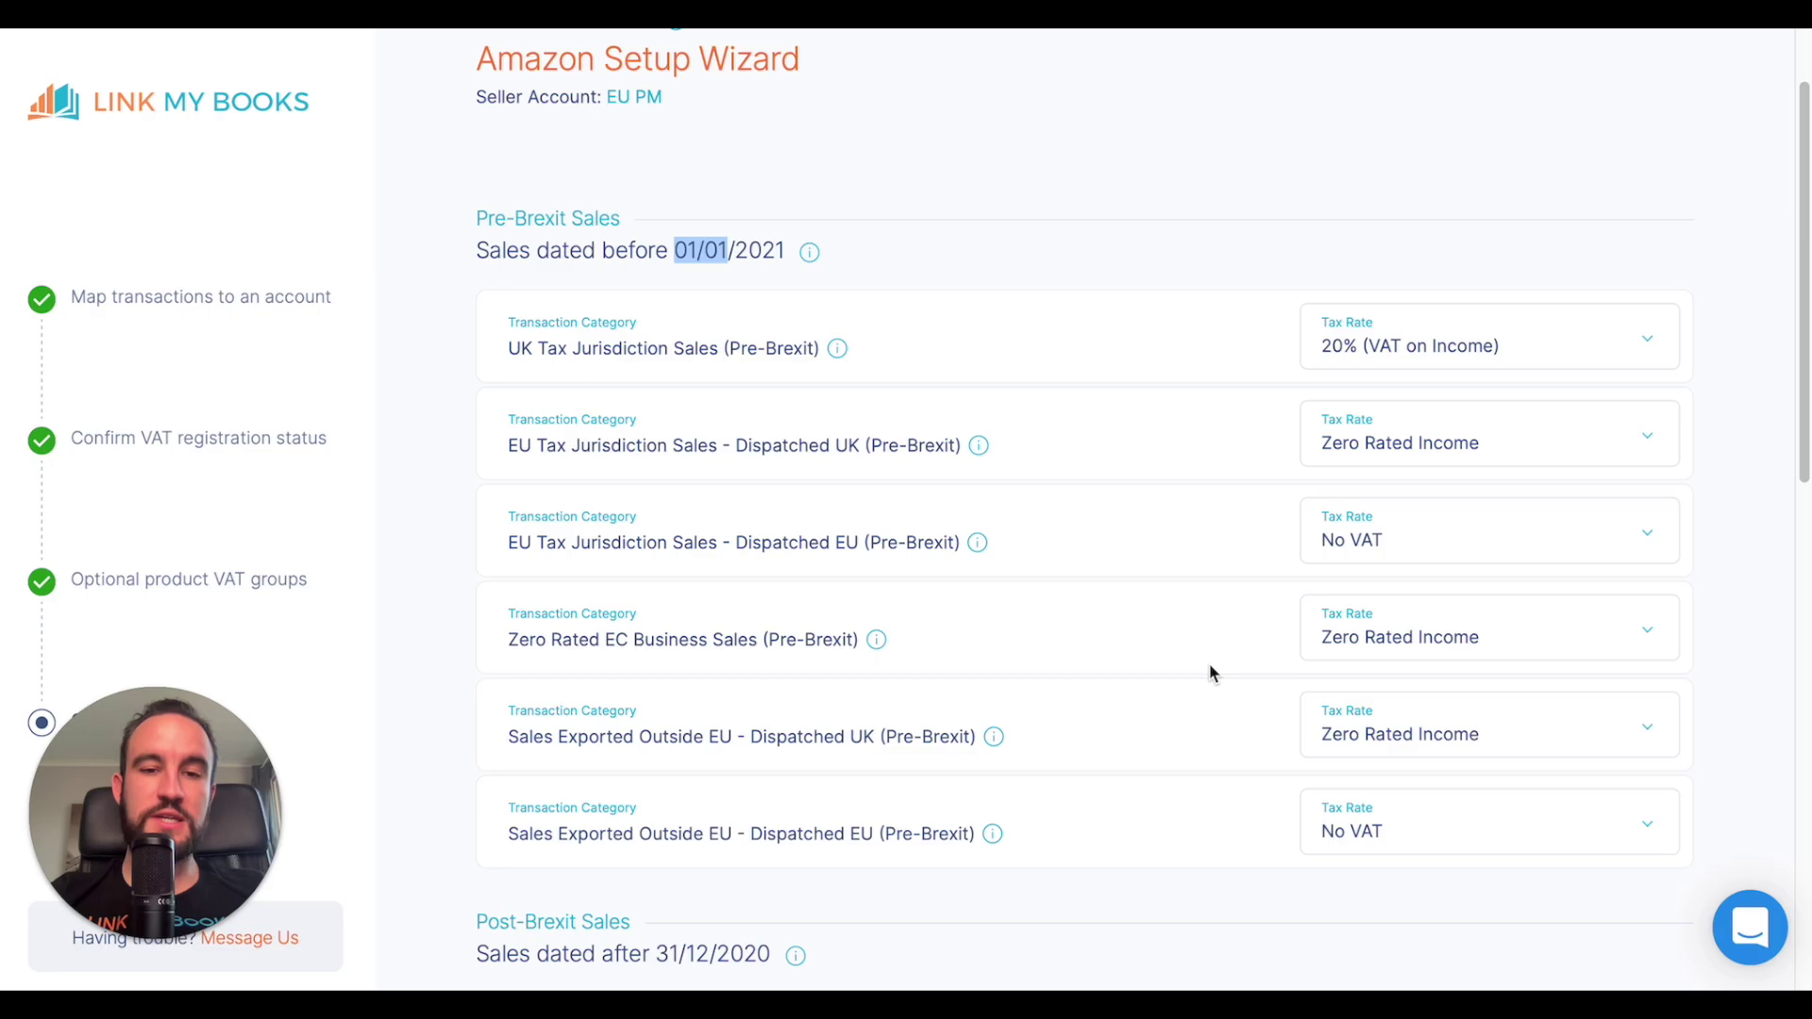
{"action": "scroll", "coordinate": [1210, 666], "scroll_direction": "down", "scroll_amount": 1}
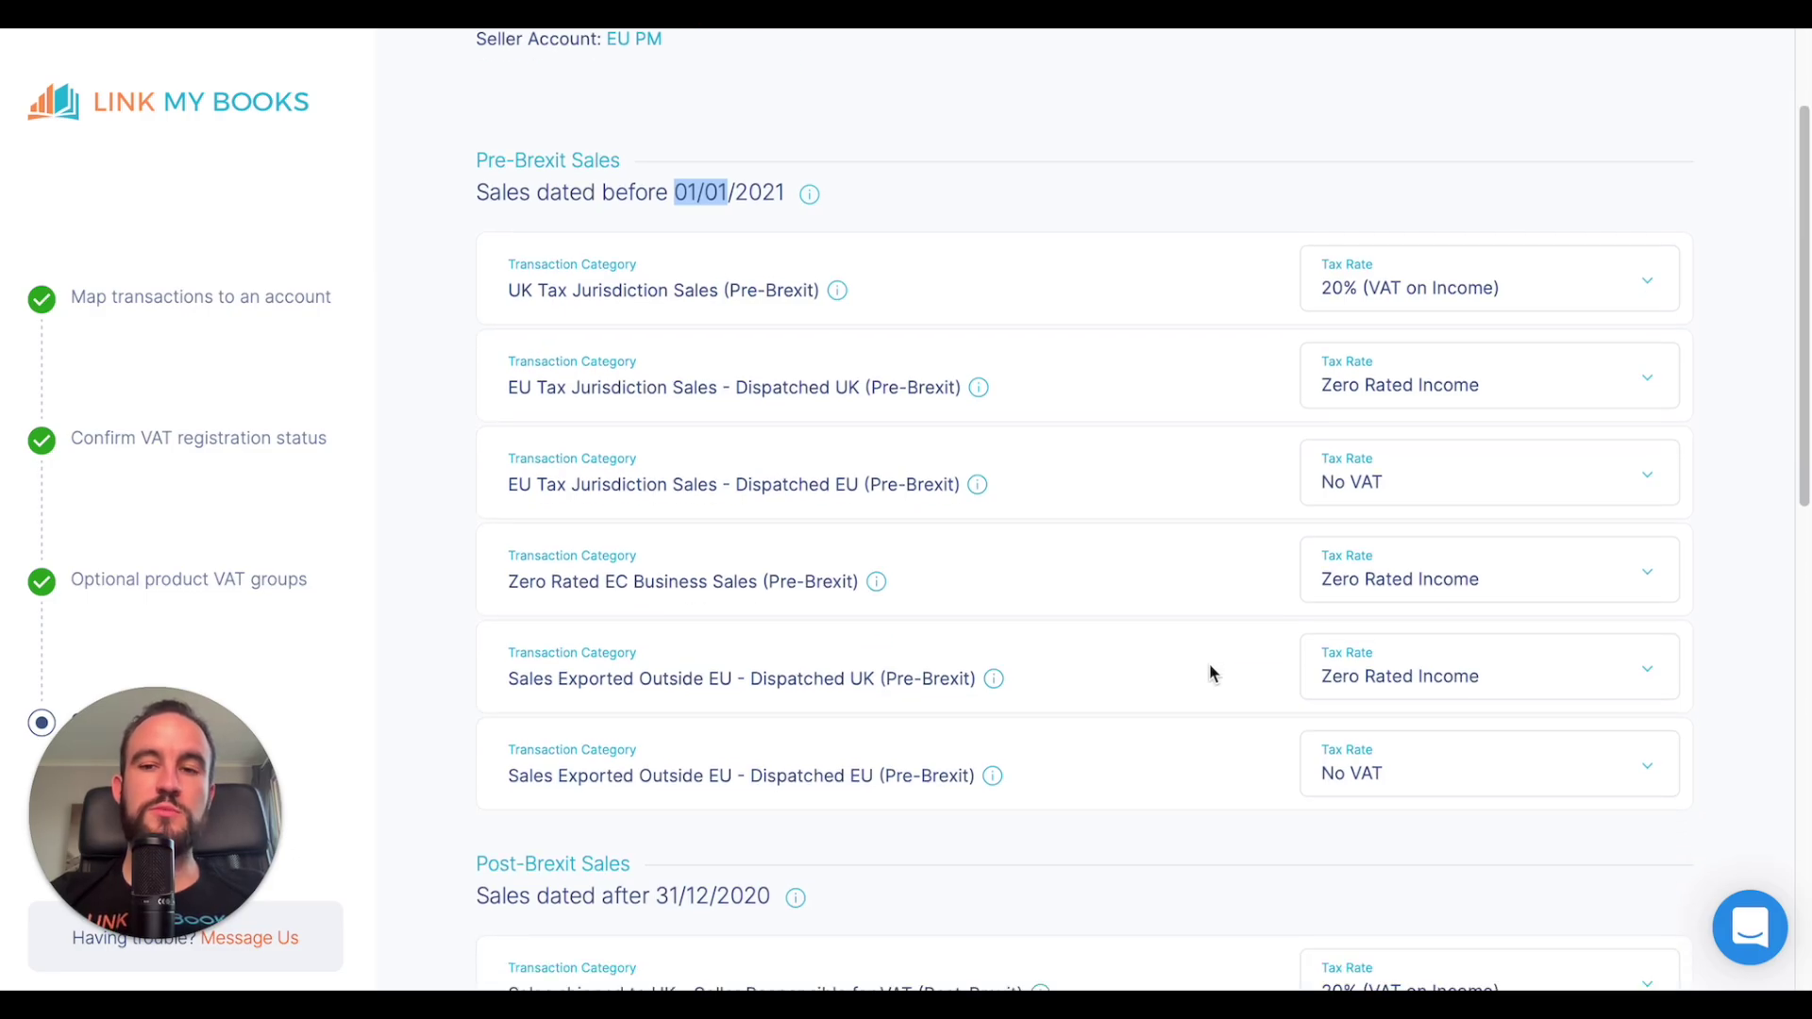
{"action": "scroll", "coordinate": [1208, 672], "scroll_direction": "down", "scroll_amount": 12}
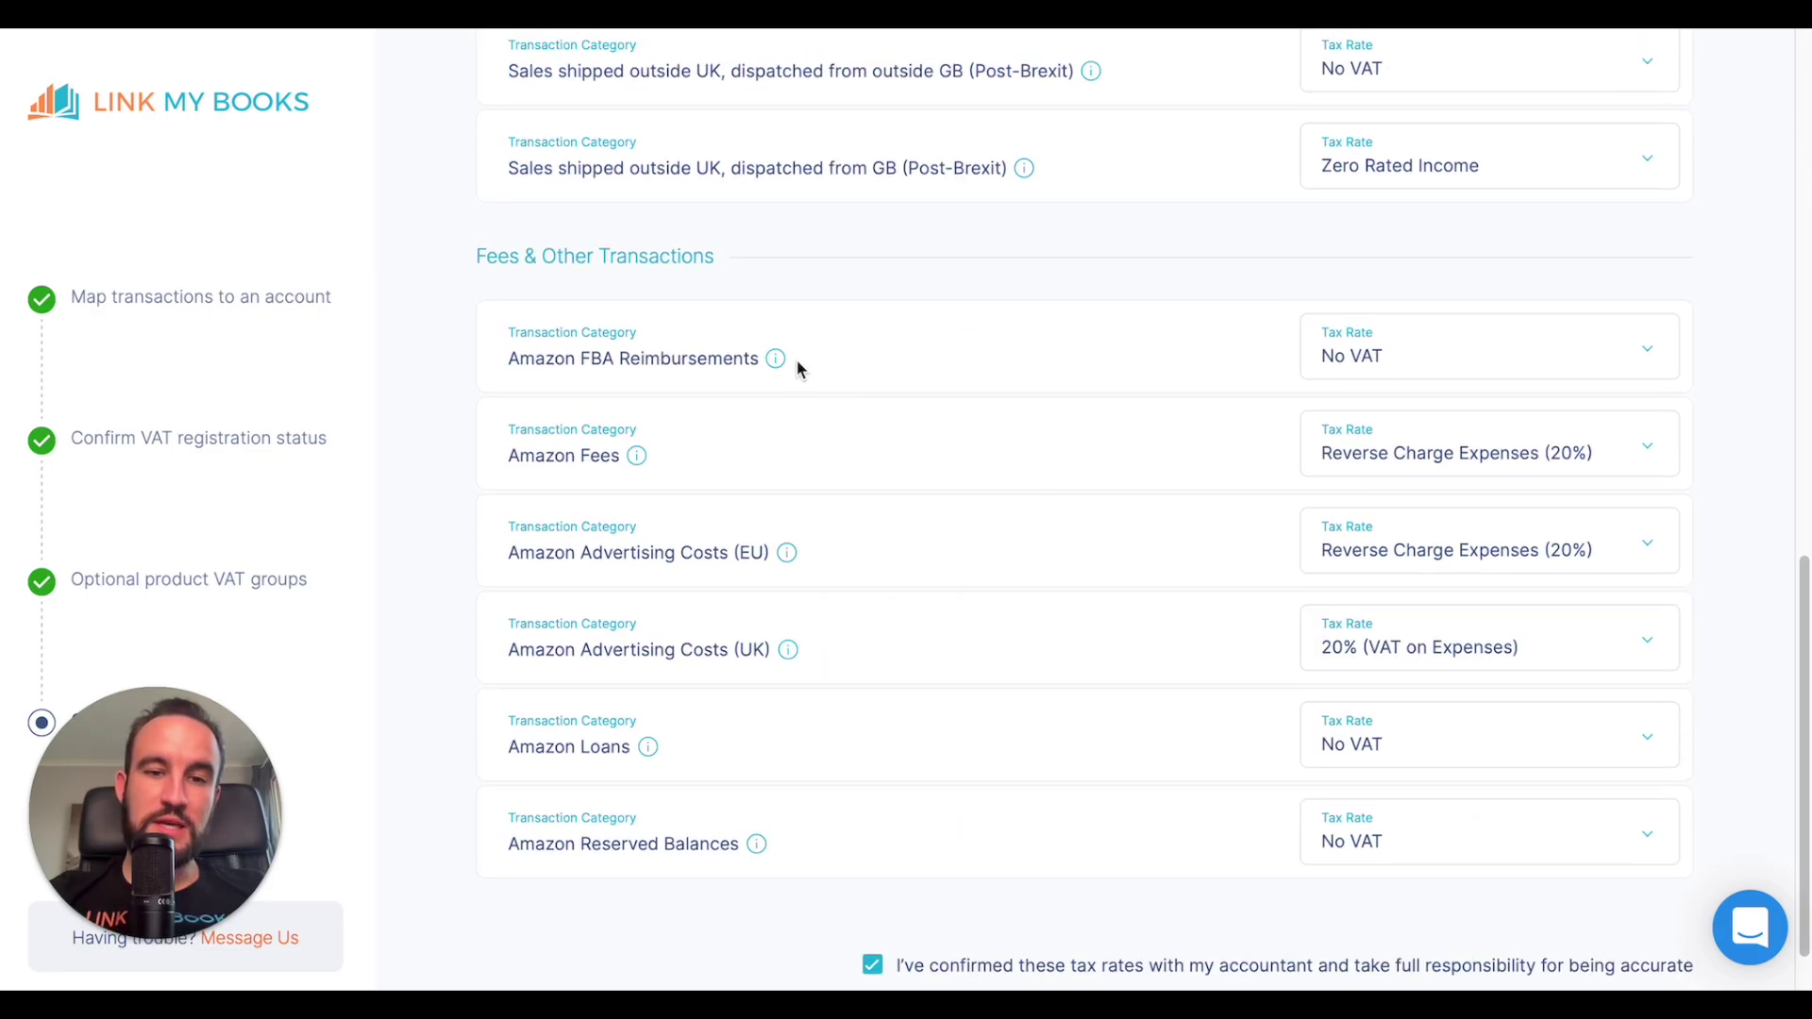
- Acknowledge the tax rates were checked with an accountant and confirm them
{"action": "mouse_move", "coordinate": [791, 559]}
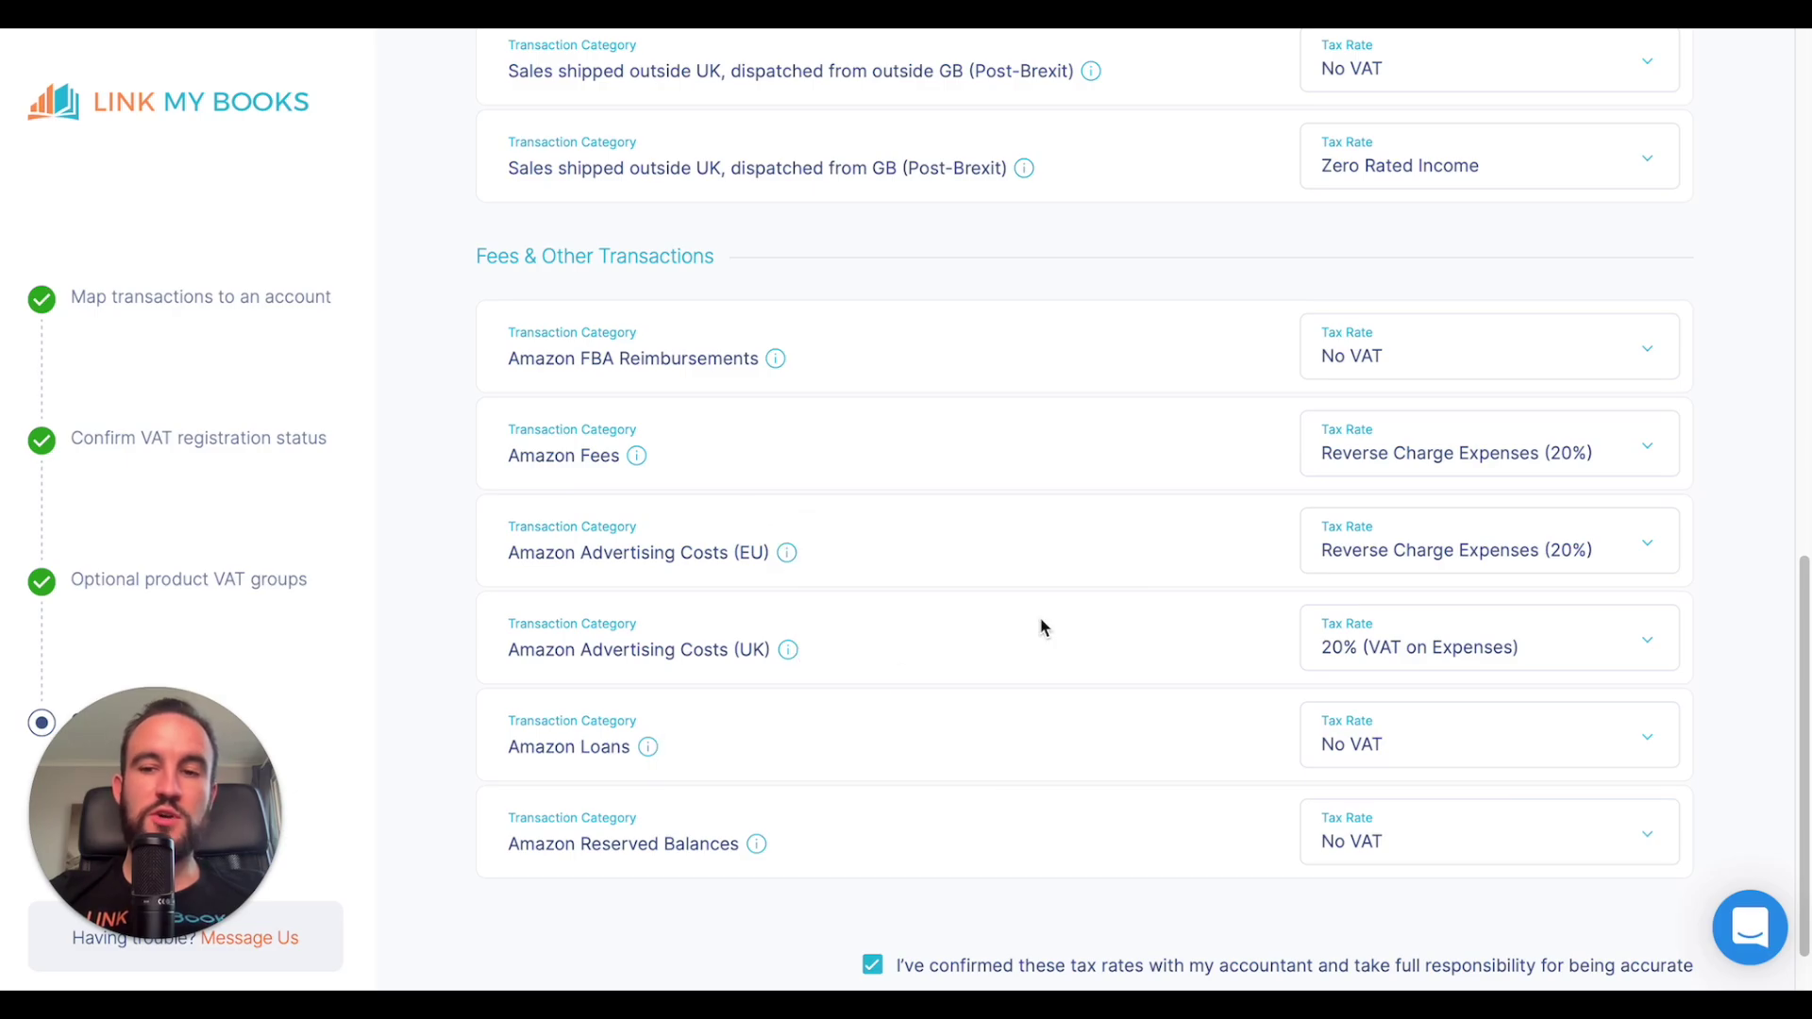
{"action": "scroll", "coordinate": [1041, 627], "scroll_direction": "up", "scroll_amount": 3}
{"action": "scroll", "coordinate": [1041, 626], "scroll_direction": "down", "scroll_amount": 2}
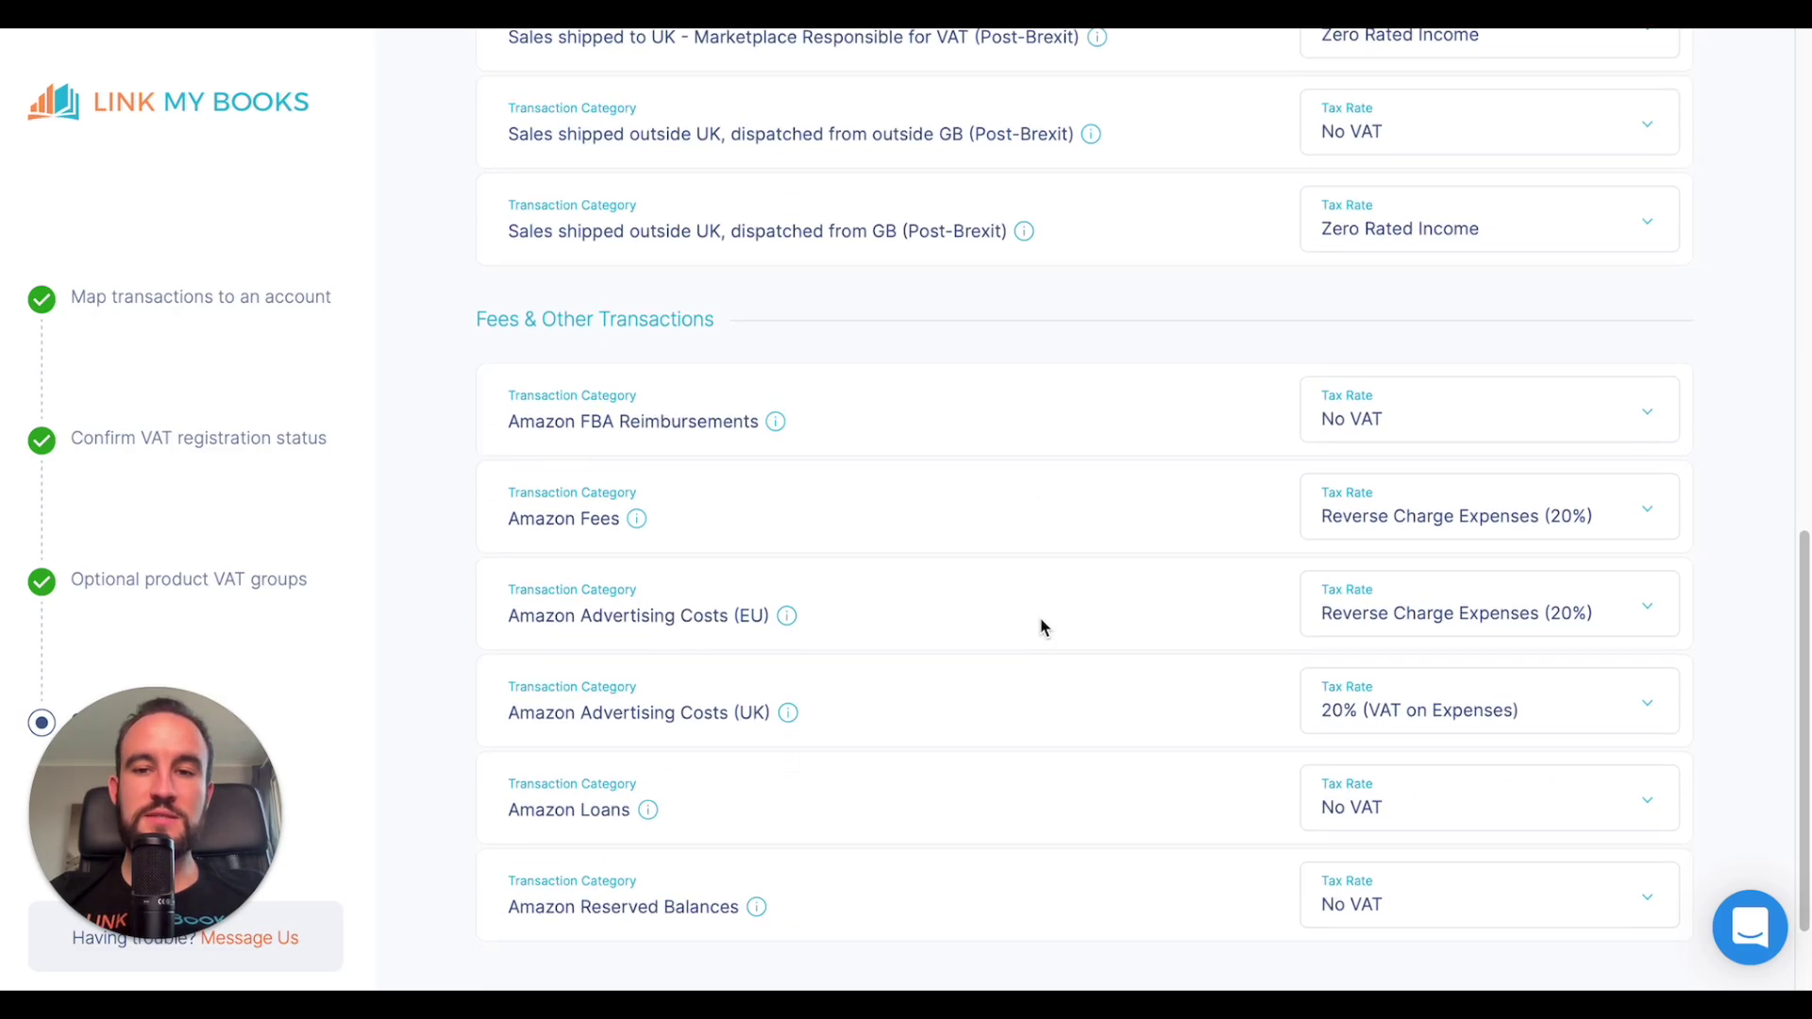
{"action": "scroll", "coordinate": [1041, 626], "scroll_direction": "up", "scroll_amount": 5}
{"action": "scroll", "coordinate": [1280, 617], "scroll_direction": "down", "scroll_amount": 7}
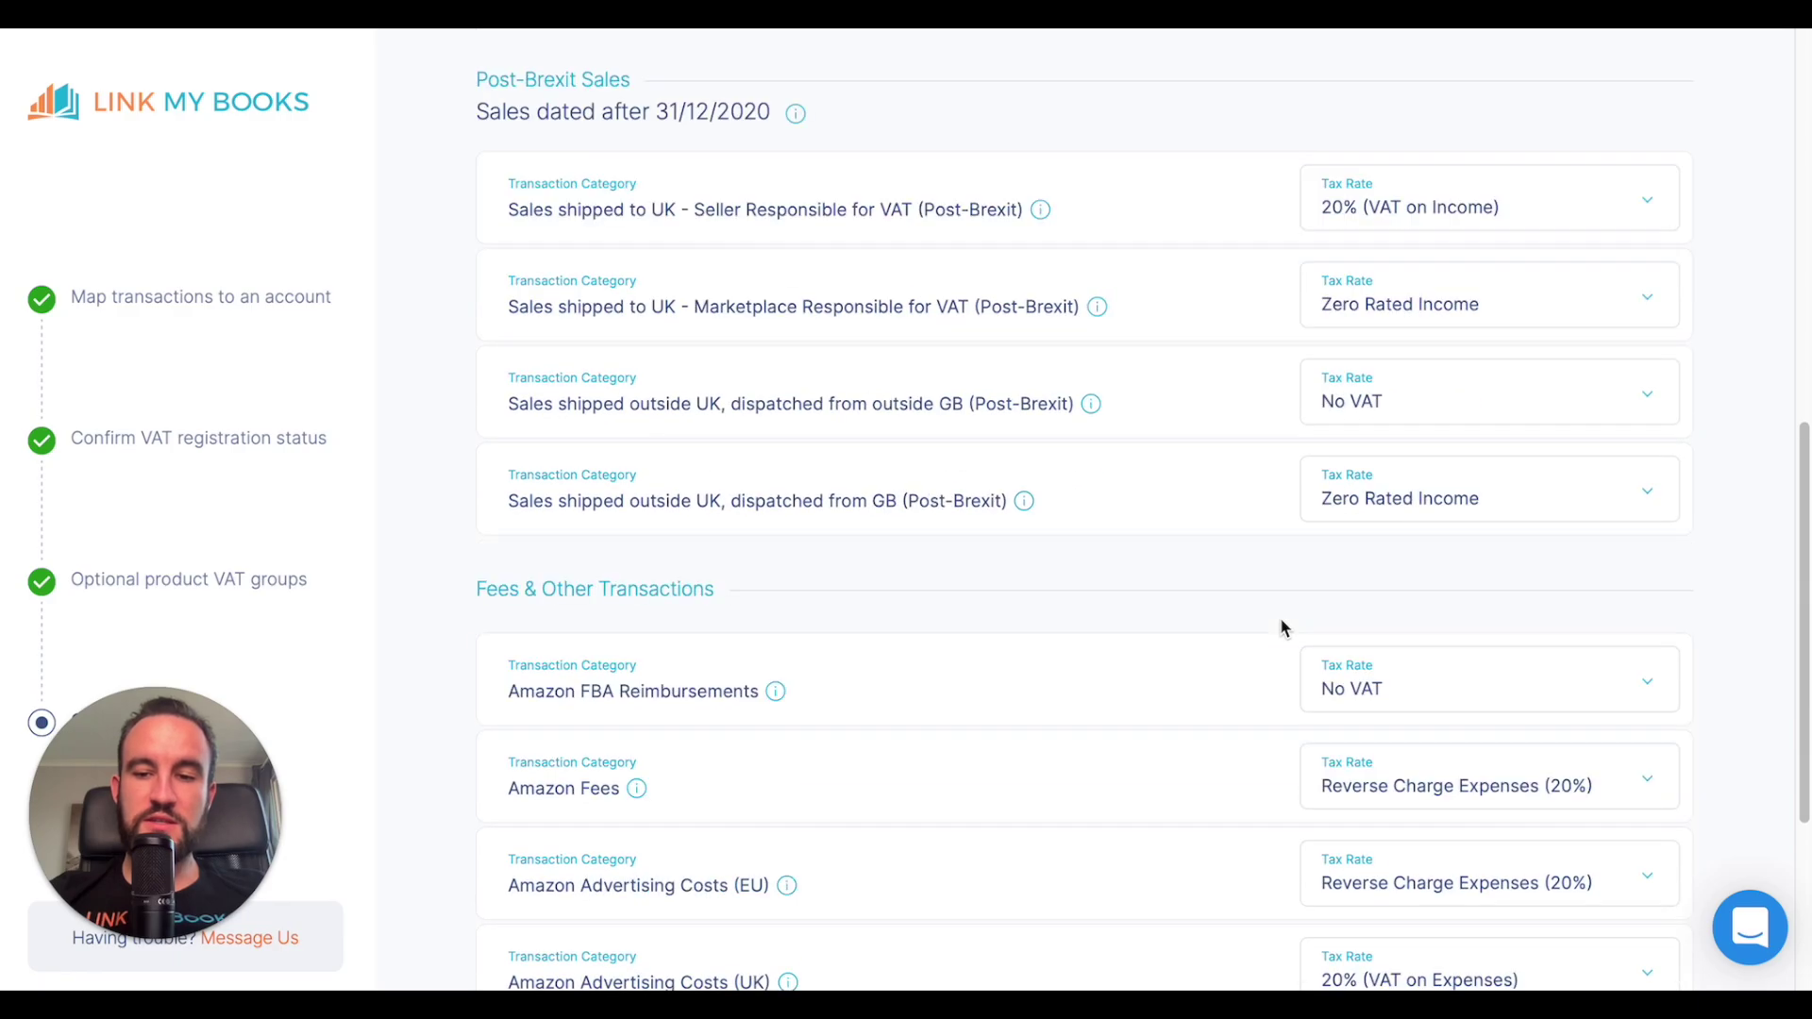
{"action": "left_click", "coordinate": [895, 805]}
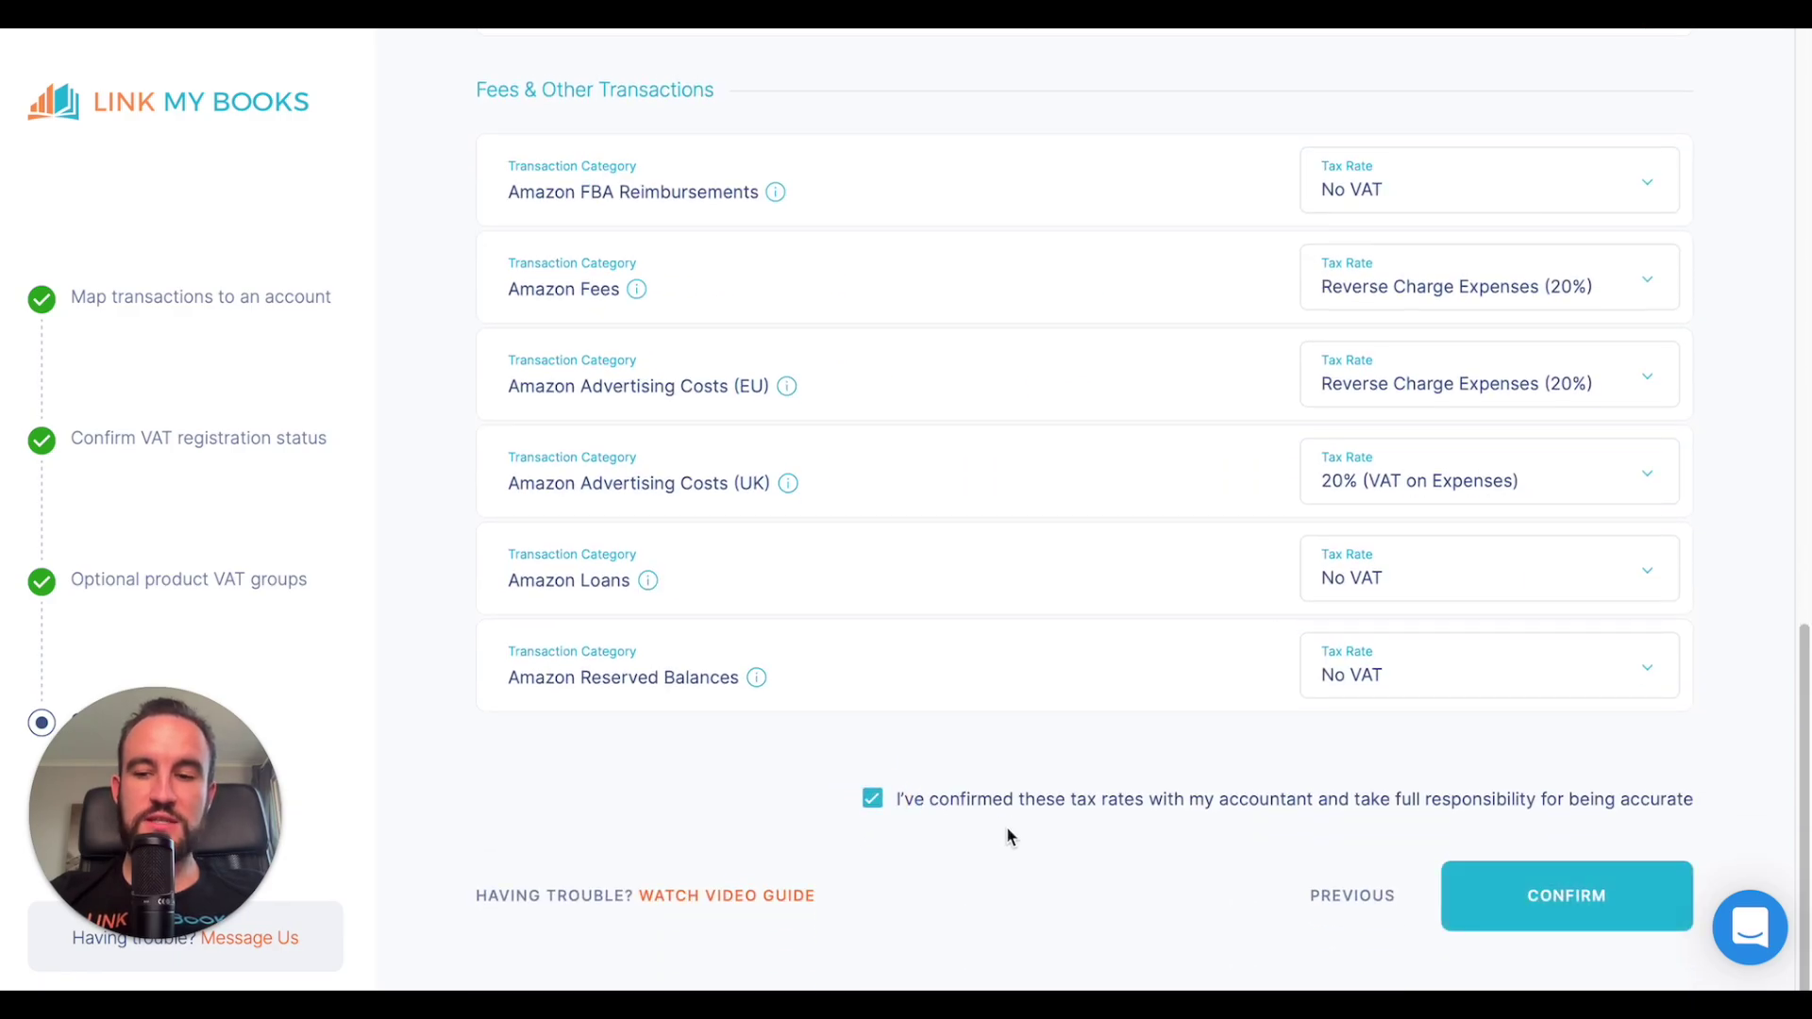
{"action": "left_click", "coordinate": [1593, 897]}
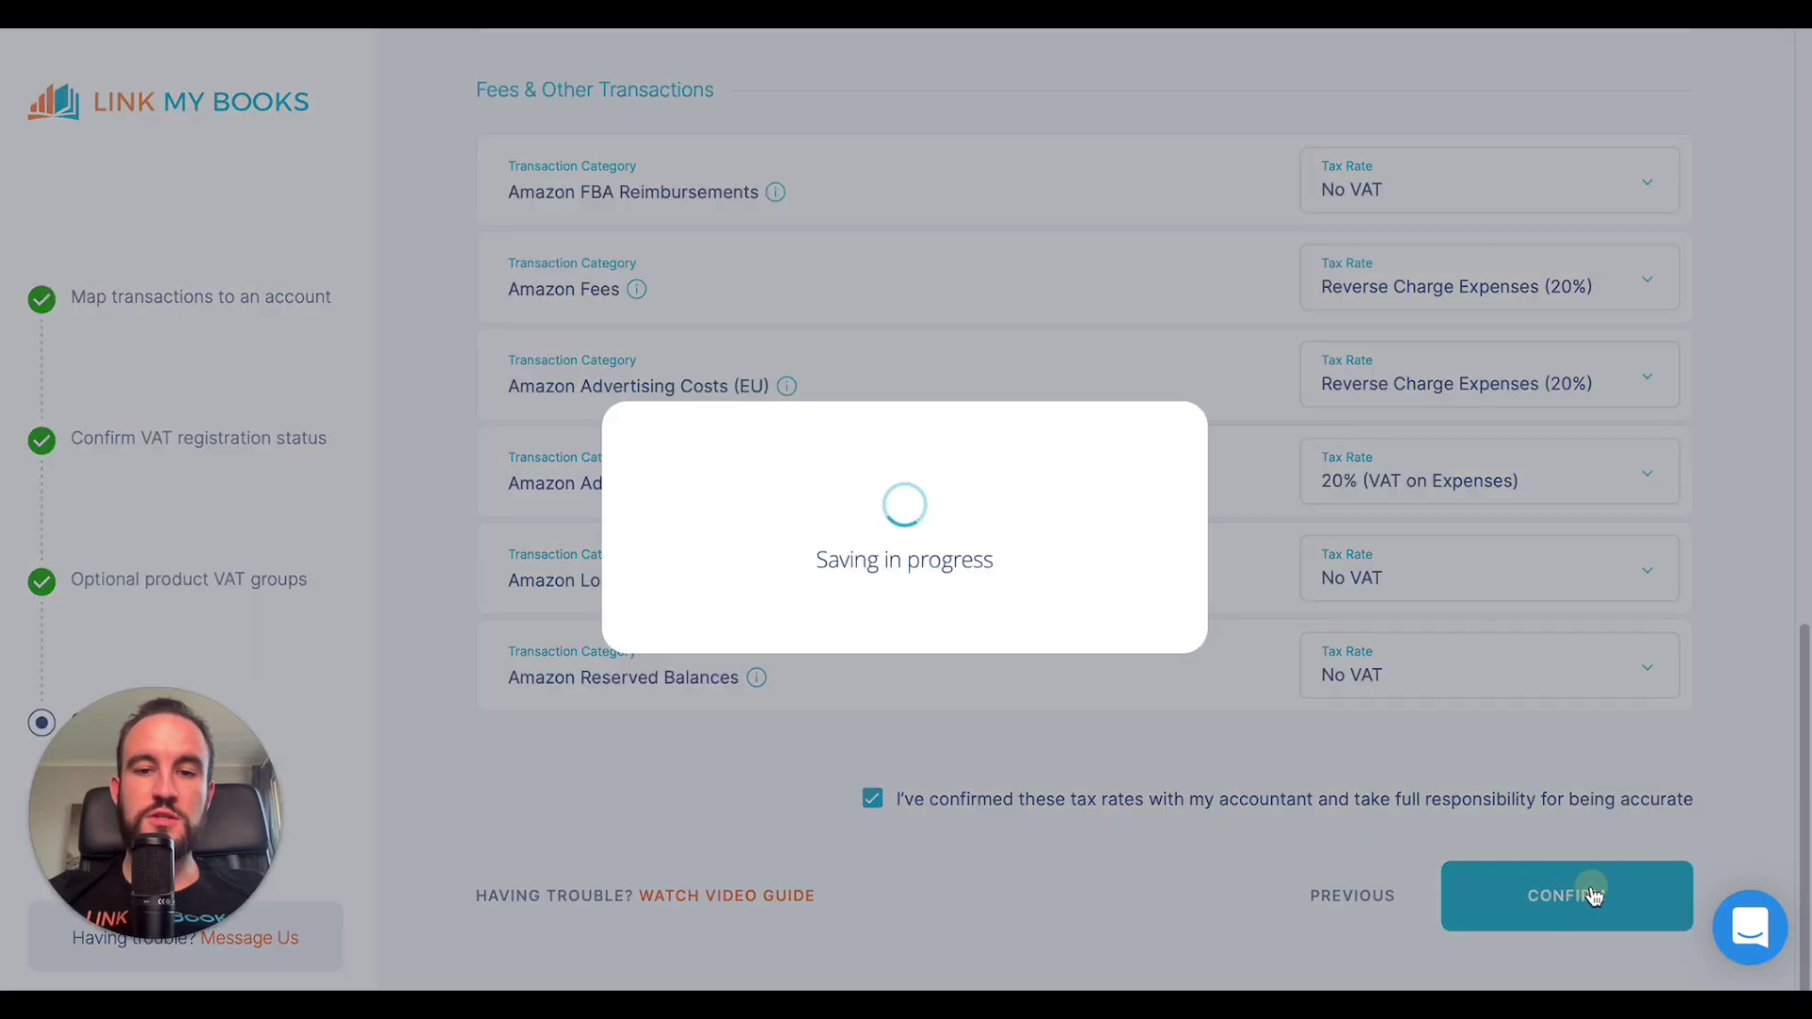